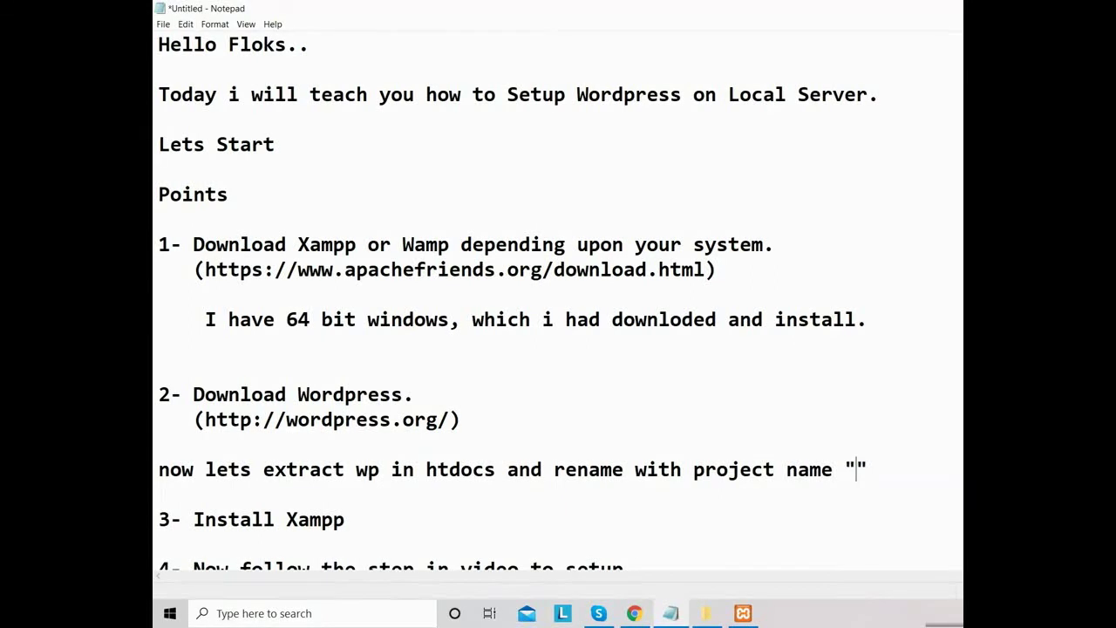
- Enter demo as the project name in the Notepad note and bring up the XAMPP dashboard
{"action": "type", "text": "demo"}
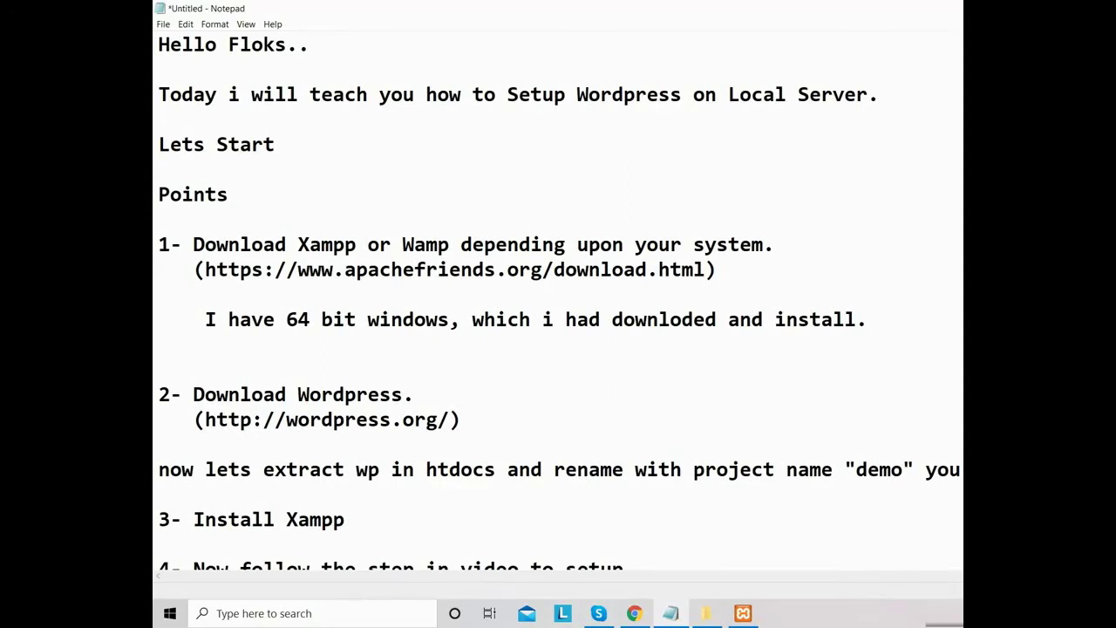
{"action": "type", "text": "c"}
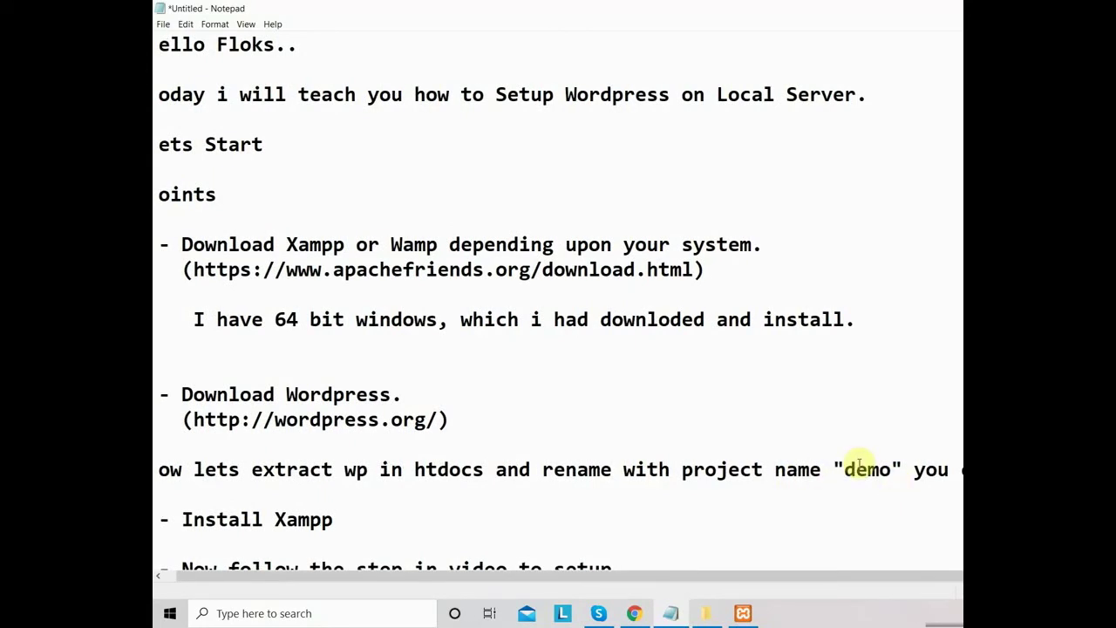
{"action": "key", "text": "ctrl+shift+Left"}
{"action": "key", "text": "ctrl+shift+Left"}
{"action": "key", "text": "ctrl+shift+Left"}
{"action": "key", "text": "ctrl+shift+Left"}
{"action": "key", "text": "ctrl+shift+Left"}
{"action": "key", "text": "ctrl+shift+Left"}
{"action": "key", "text": "ctrl+shift+Left"}
{"action": "key", "text": "ctrl+shift+Left"}
{"action": "key", "text": "ctrl+shift+Left"}
{"action": "key", "text": "ctrl+shift+Left"}
{"action": "key", "text": "ctrl+shift+Left"}
{"action": "key", "text": "ctrl+shift+Left"}
{"action": "key", "text": "ctrl+shift+Left"}
{"action": "key", "text": "ctrl+shift+Left"}
{"action": "key", "text": "ctrl+shift+Left"}
{"action": "key", "text": "ctrl+shift+Left"}
{"action": "key", "text": "ctrl+shift+Left"}
{"action": "key", "text": "ctrl+shift+Left"}
{"action": "key", "text": "ctrl+shift+Left"}
{"action": "key", "text": "ctrl+shift+Left"}
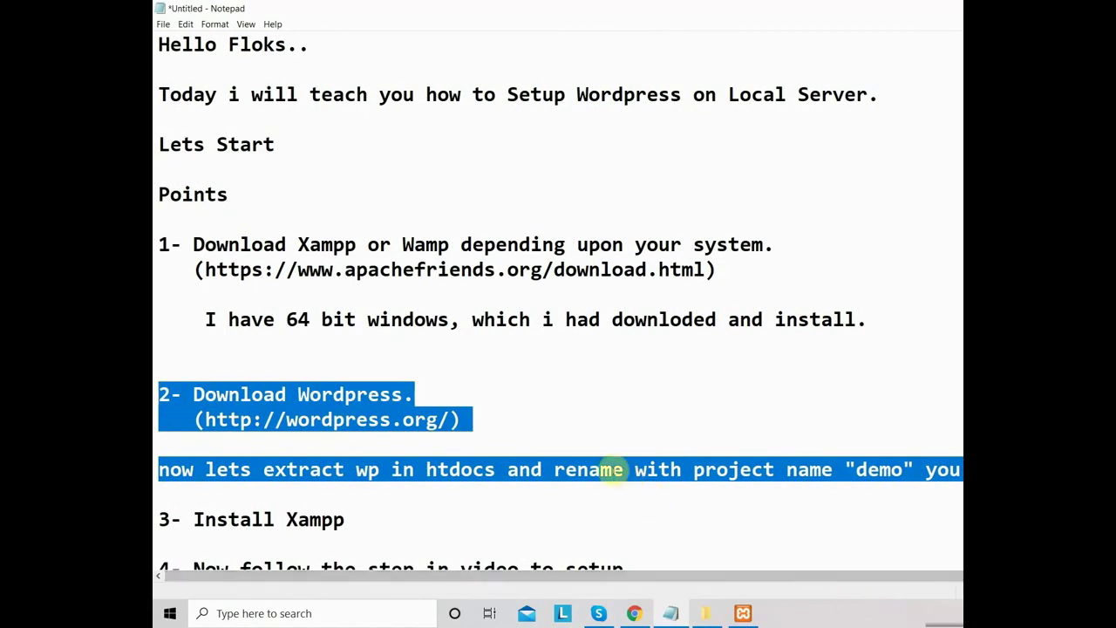
{"action": "left_click", "coordinate": [613, 469]}
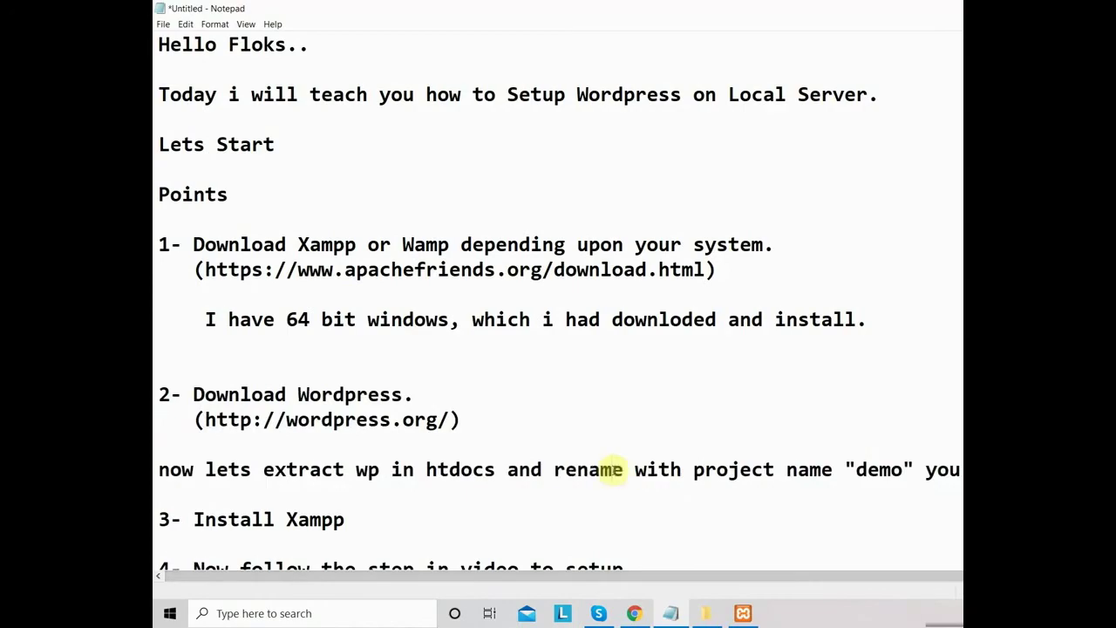
{"action": "left_click", "coordinate": [634, 613]}
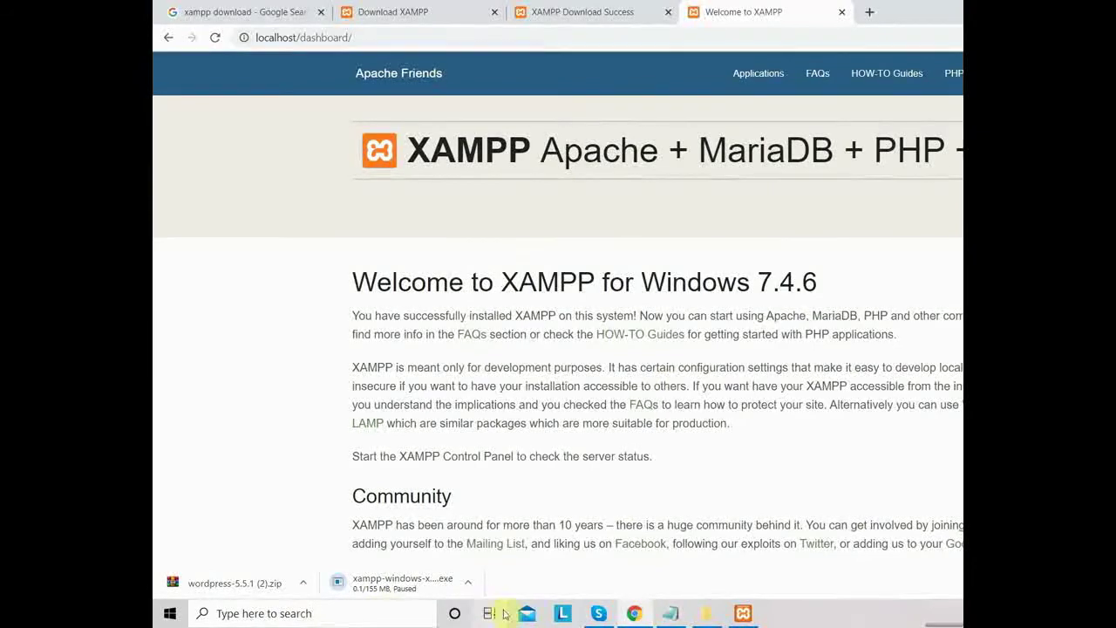
- Show the downloaded wordpress-5.5.1 (1) zip in its folder and select it
{"action": "left_click", "coordinate": [705, 614]}
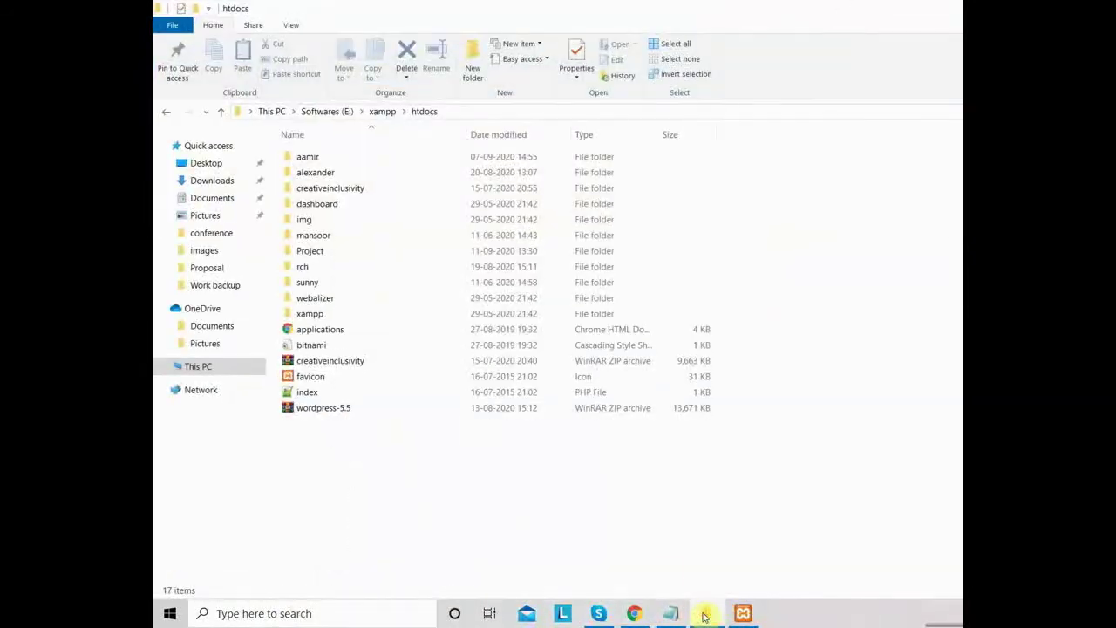
{"action": "left_click", "coordinate": [701, 616]}
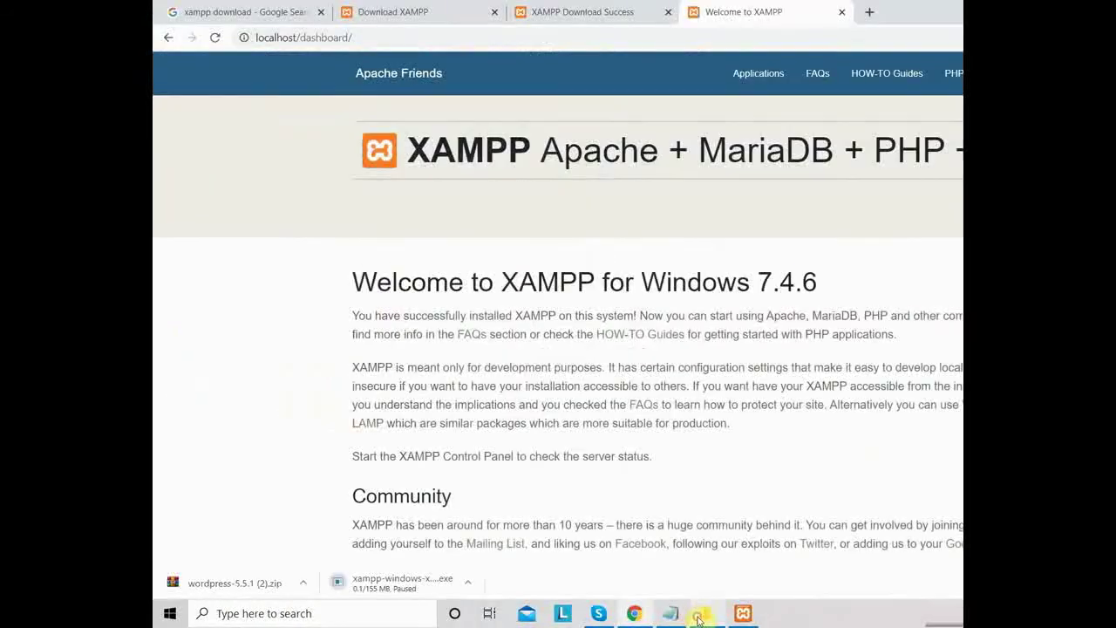
{"action": "left_click", "coordinate": [302, 582]}
{"action": "left_click", "coordinate": [339, 532]}
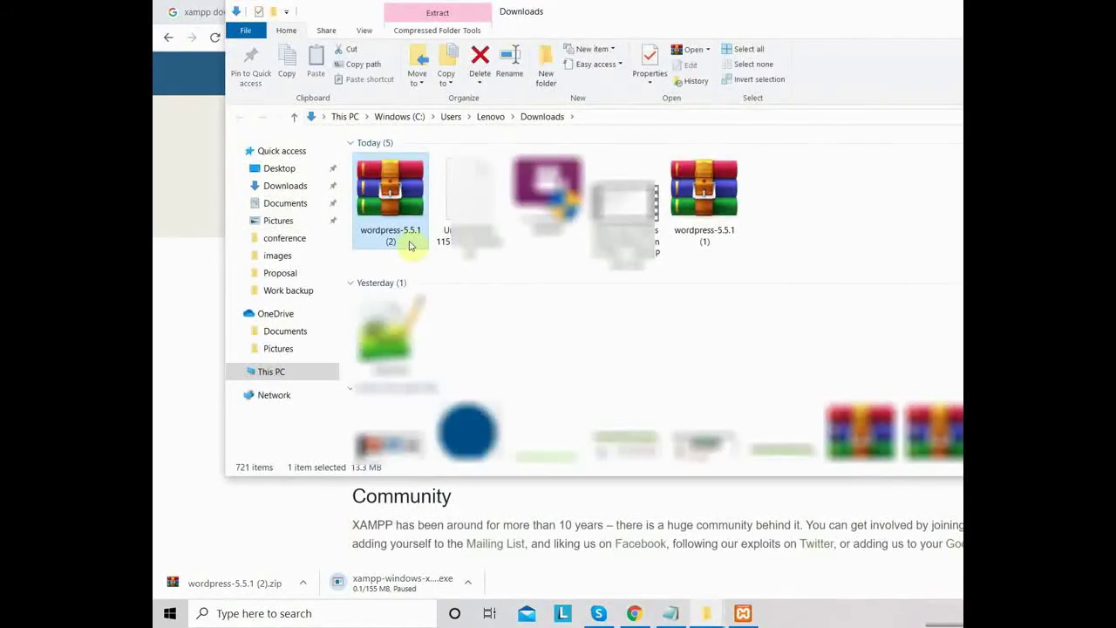
{"action": "left_click", "coordinate": [700, 203]}
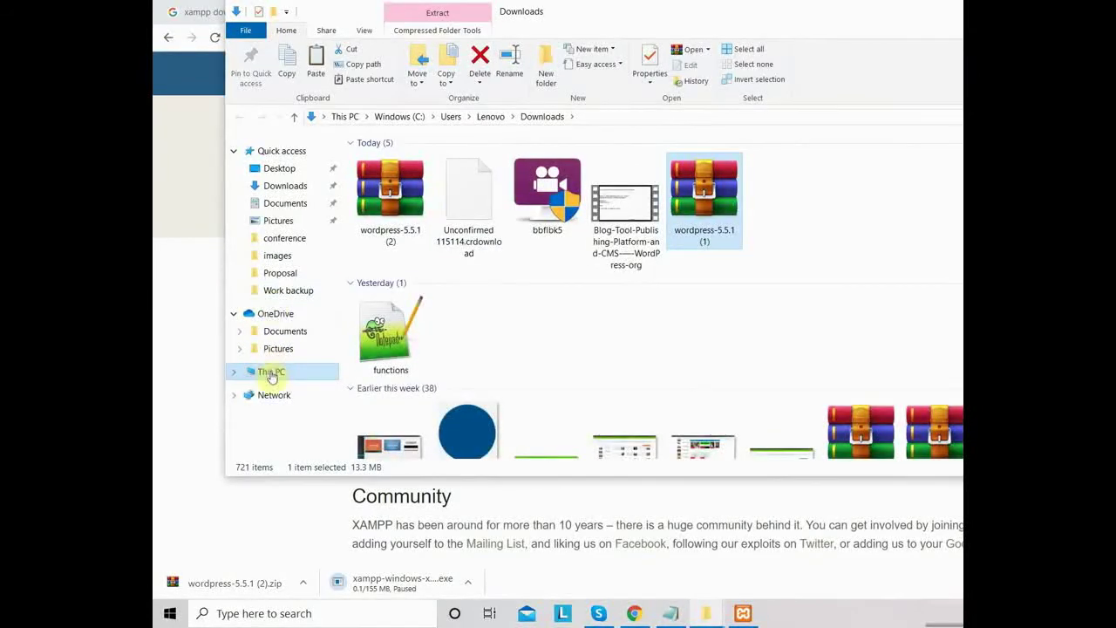
- Browse to the htdocs folder in xampp on the Softwares (E:) drive
{"action": "left_click", "coordinate": [280, 371]}
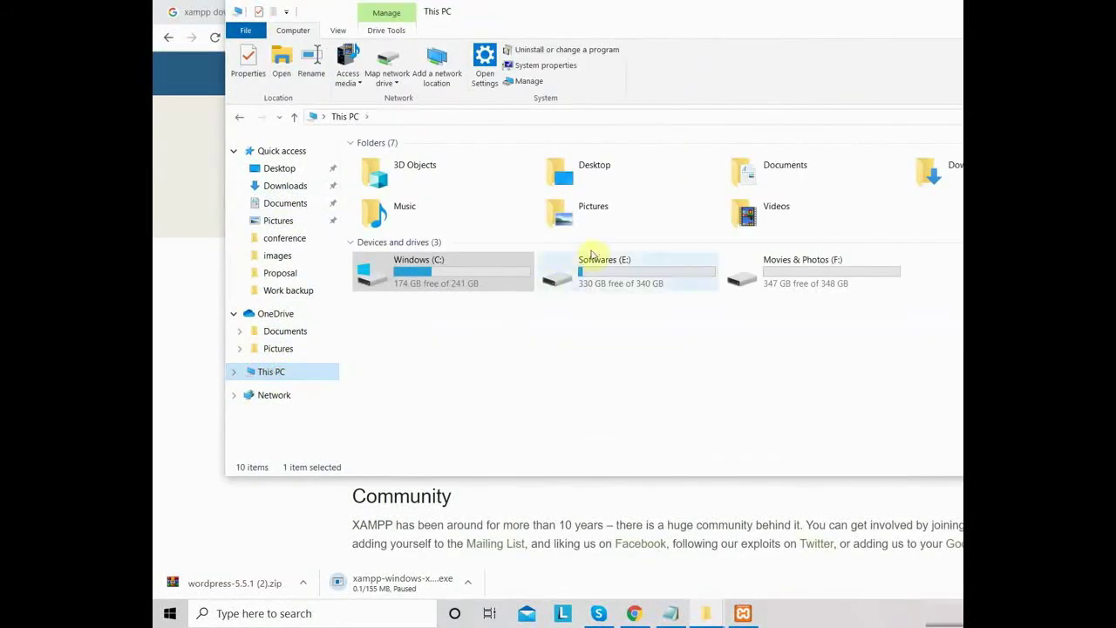
{"action": "double_click", "coordinate": [621, 278]}
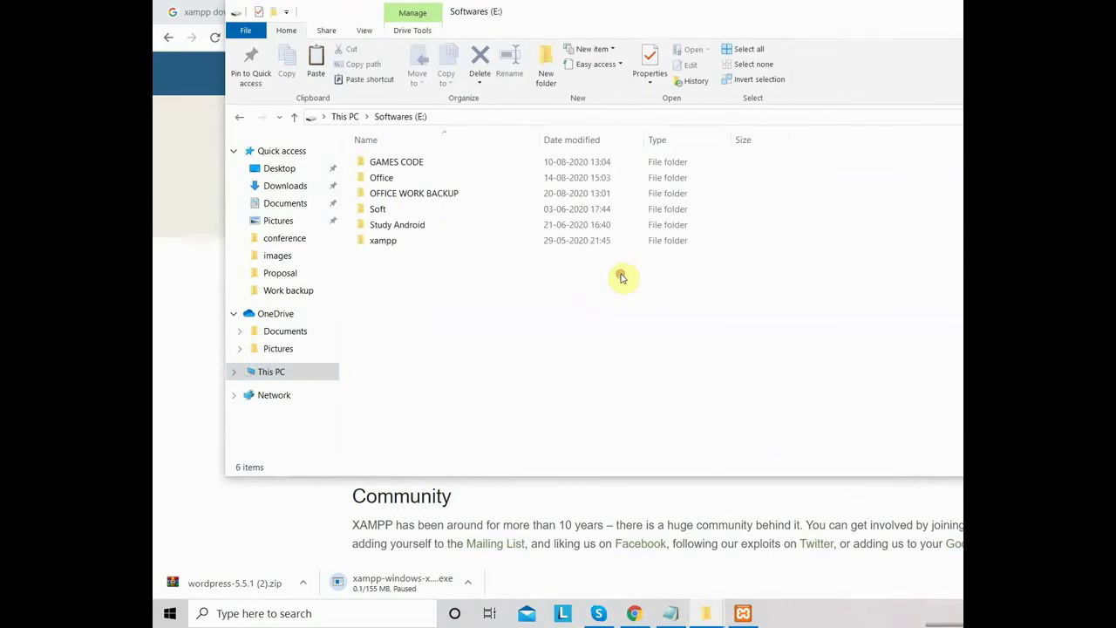
{"action": "double_click", "coordinate": [400, 242]}
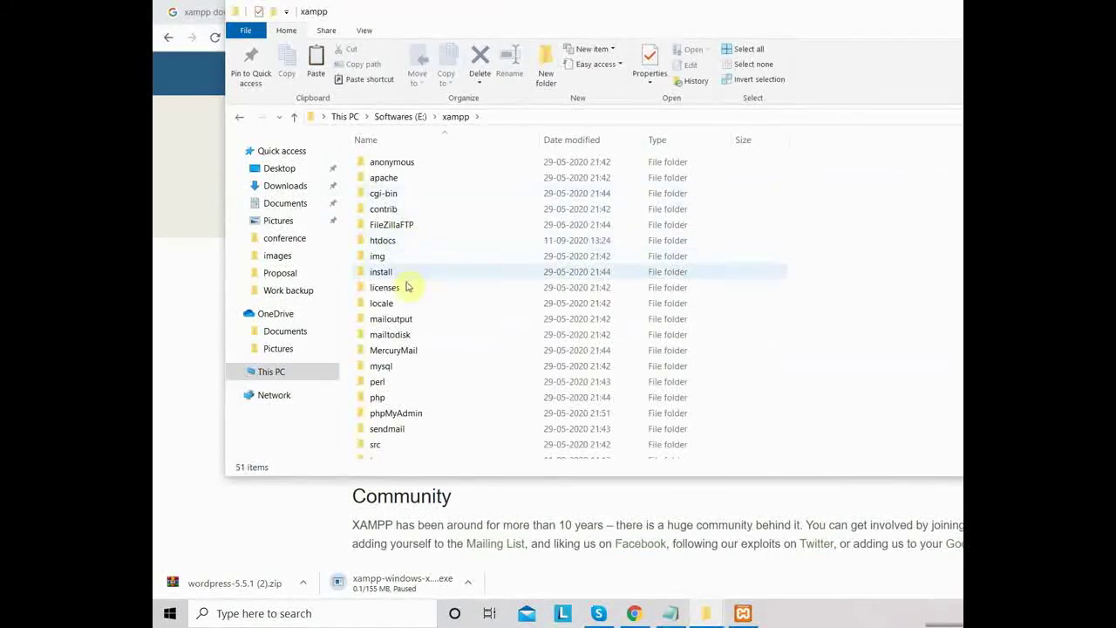
{"action": "double_click", "coordinate": [413, 242]}
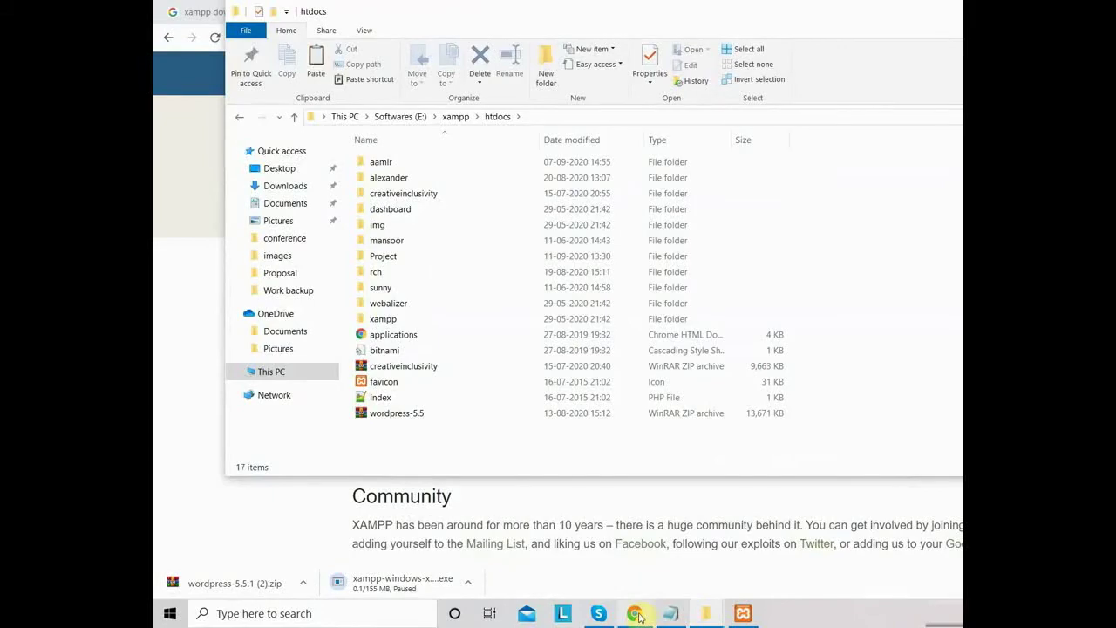
{"action": "mouse_move", "coordinate": [712, 617]}
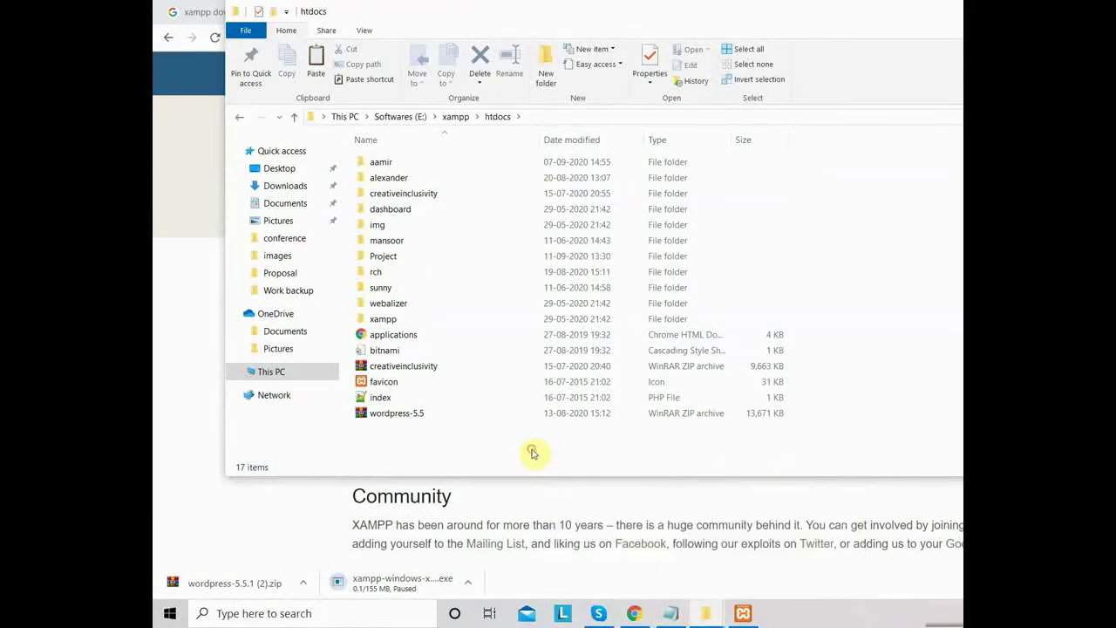
- Paste the WordPress zip into htdocs and extract it to its own folder
{"action": "key", "text": "ctrl+v"}
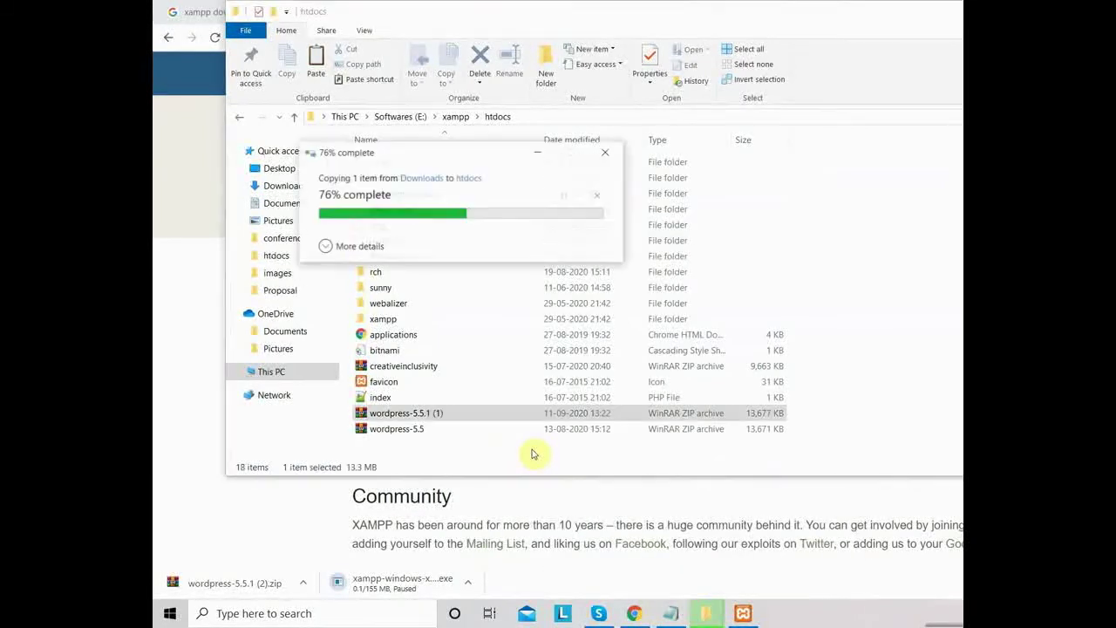
{"action": "right_click", "coordinate": [483, 416]}
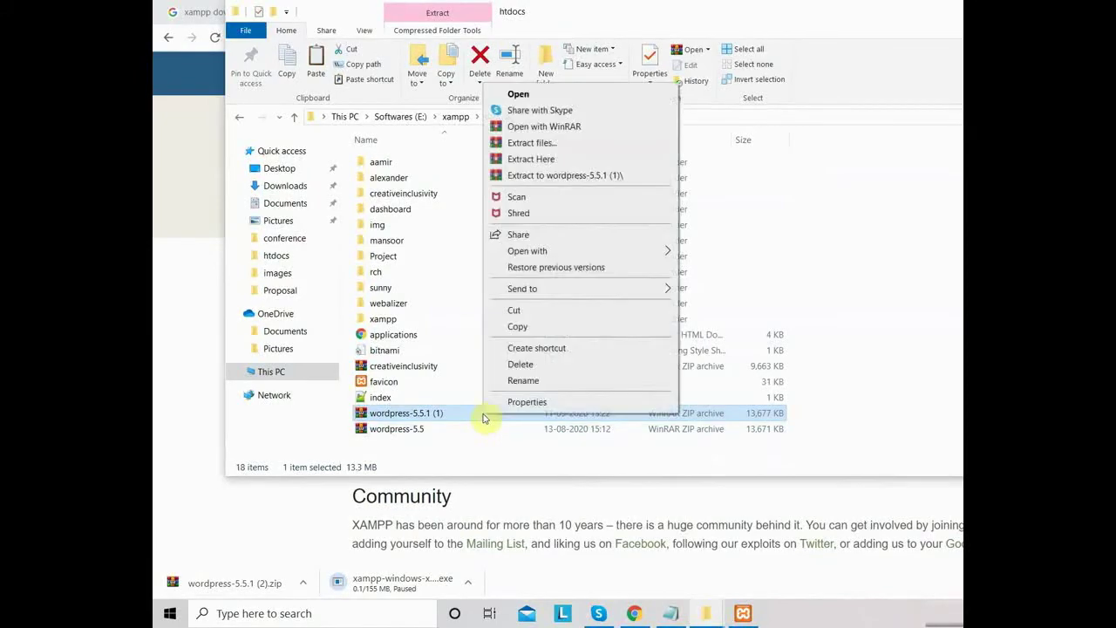
{"action": "left_click", "coordinate": [576, 176]}
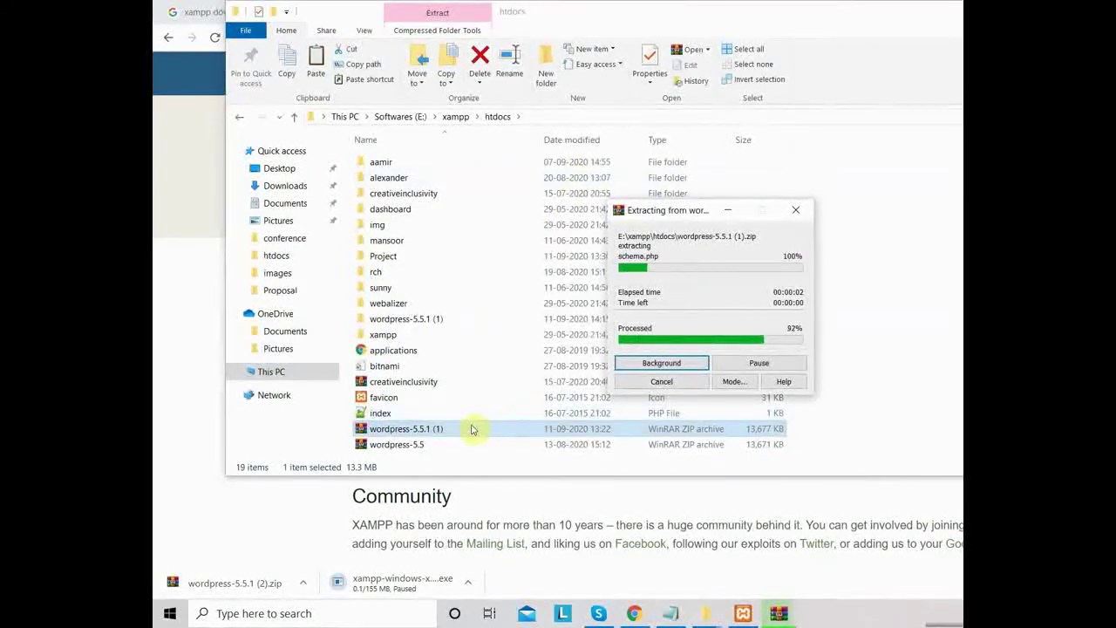
- Cut the inner wordpress folder out of the extracted wordpress-5.5.1 (1) folder
{"action": "double_click", "coordinate": [449, 324]}
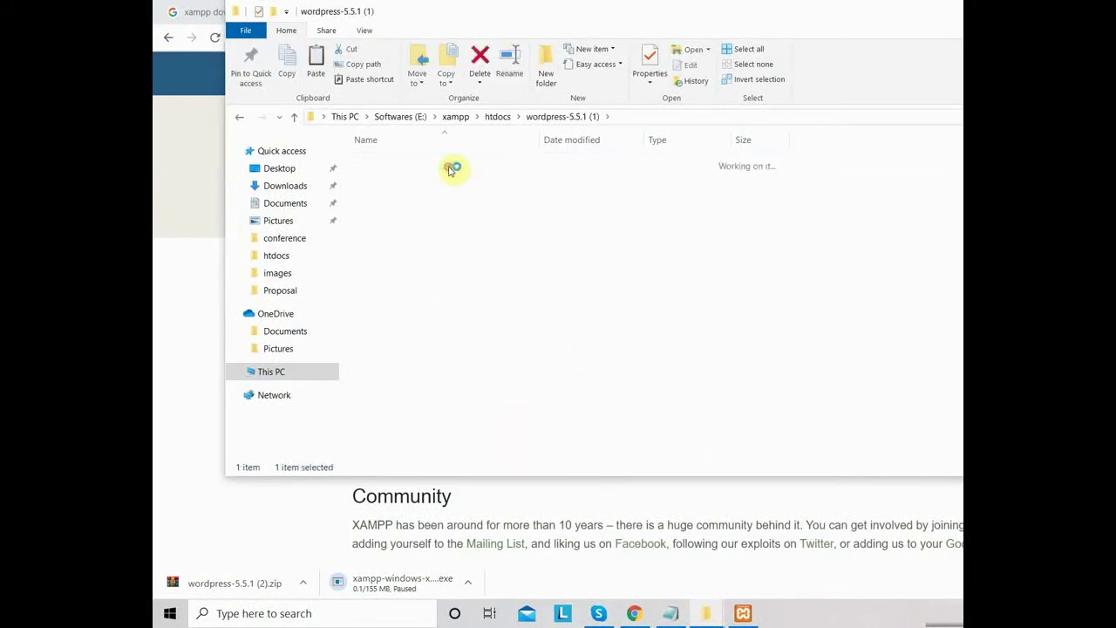
{"action": "double_click", "coordinate": [450, 170]}
{"action": "left_click", "coordinate": [567, 116]}
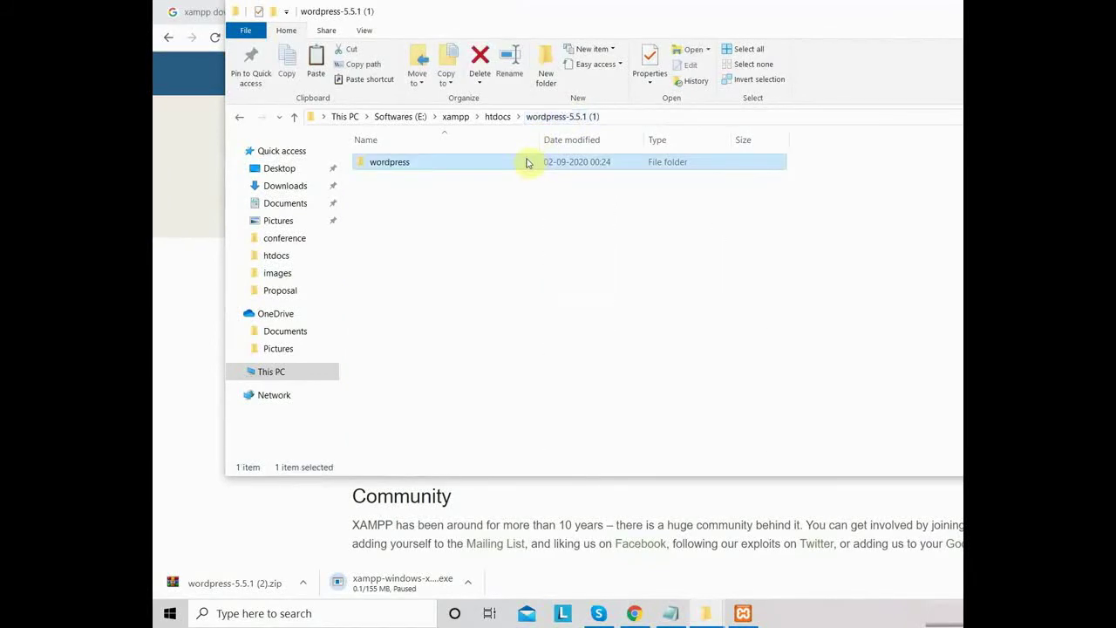
{"action": "right_click", "coordinate": [481, 164]}
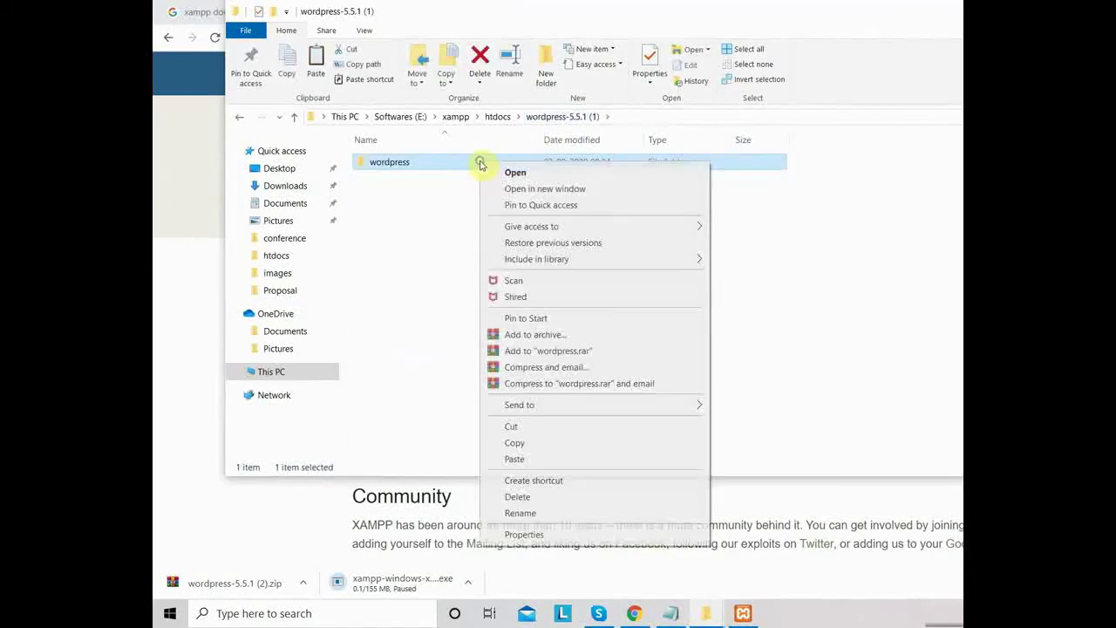
{"action": "left_click", "coordinate": [543, 427]}
- Paste the wordpress folder into htdocs, rename it demo, and open it
{"action": "left_click", "coordinate": [496, 116]}
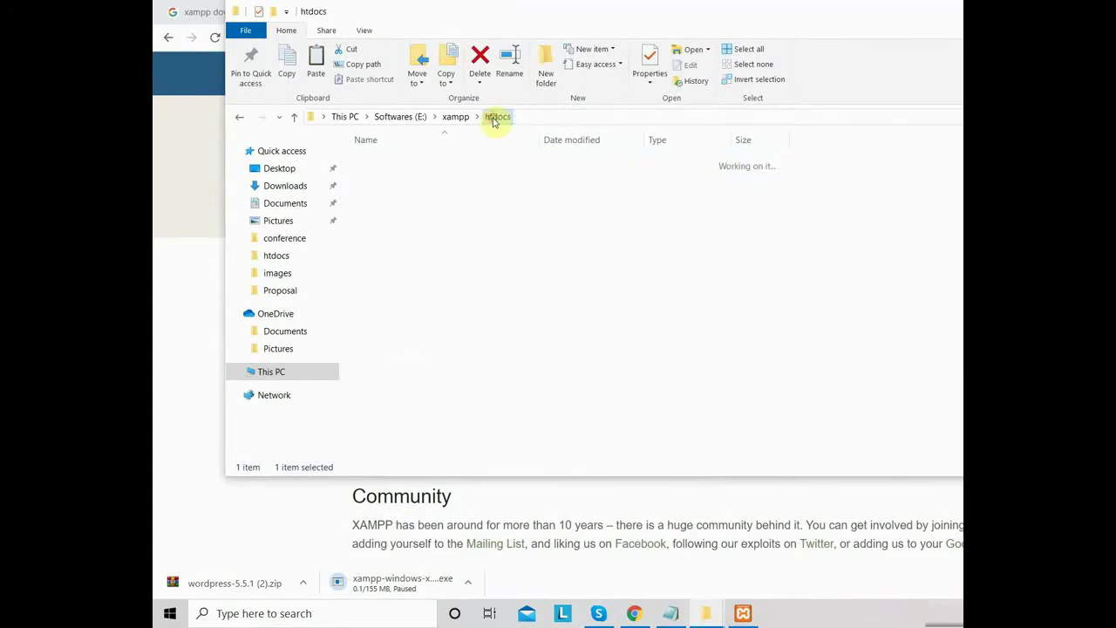
{"action": "left_click", "coordinate": [948, 267]}
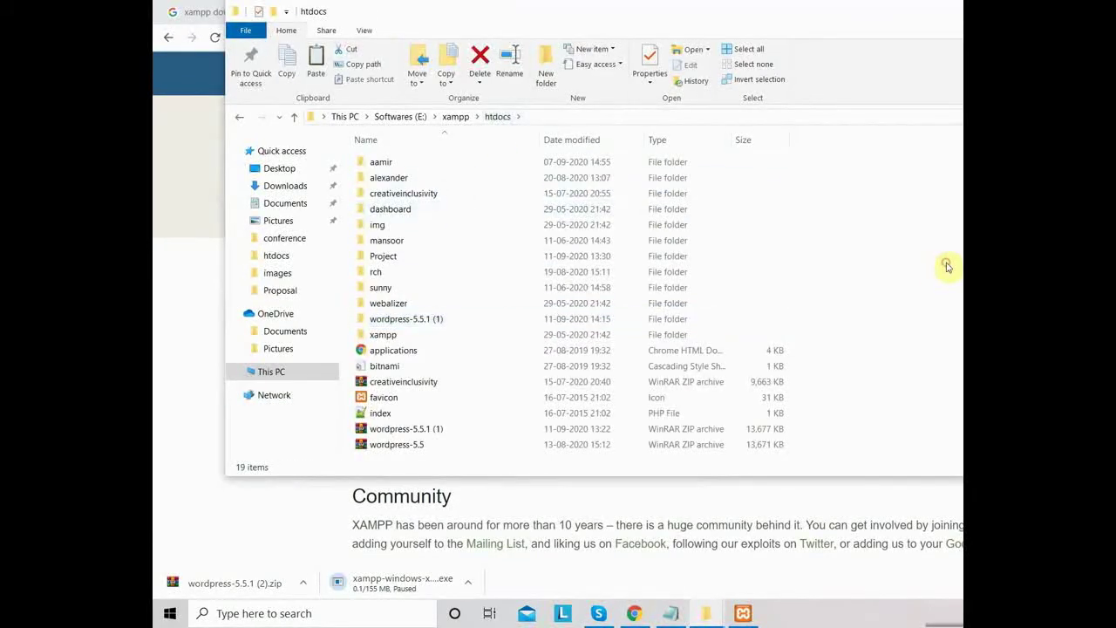
{"action": "key", "text": "ctrl+v"}
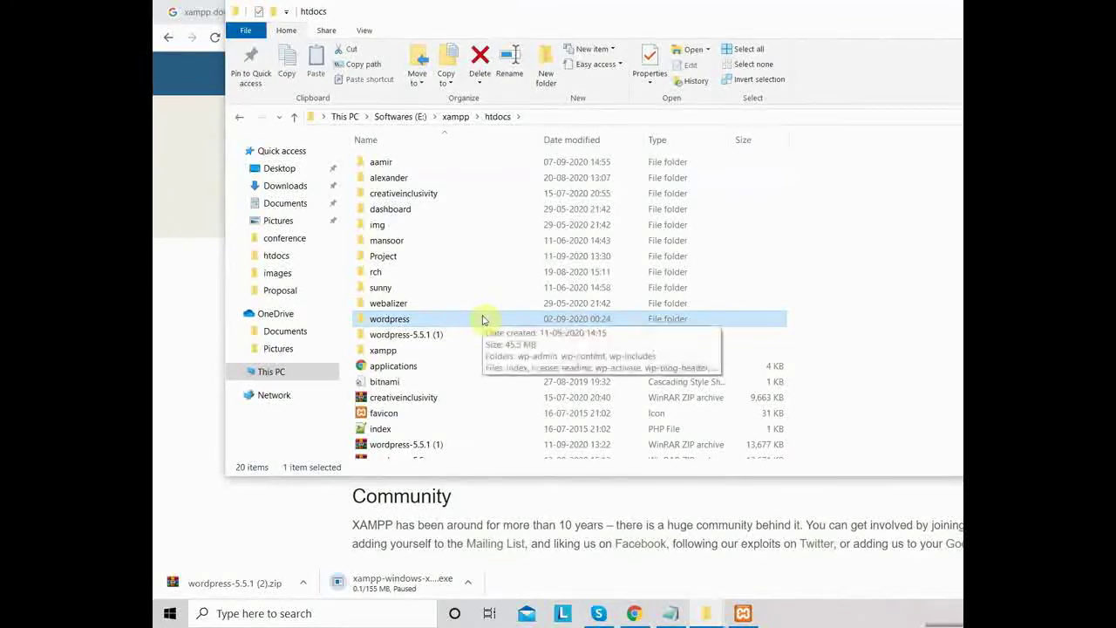
{"action": "key", "text": "F2"}
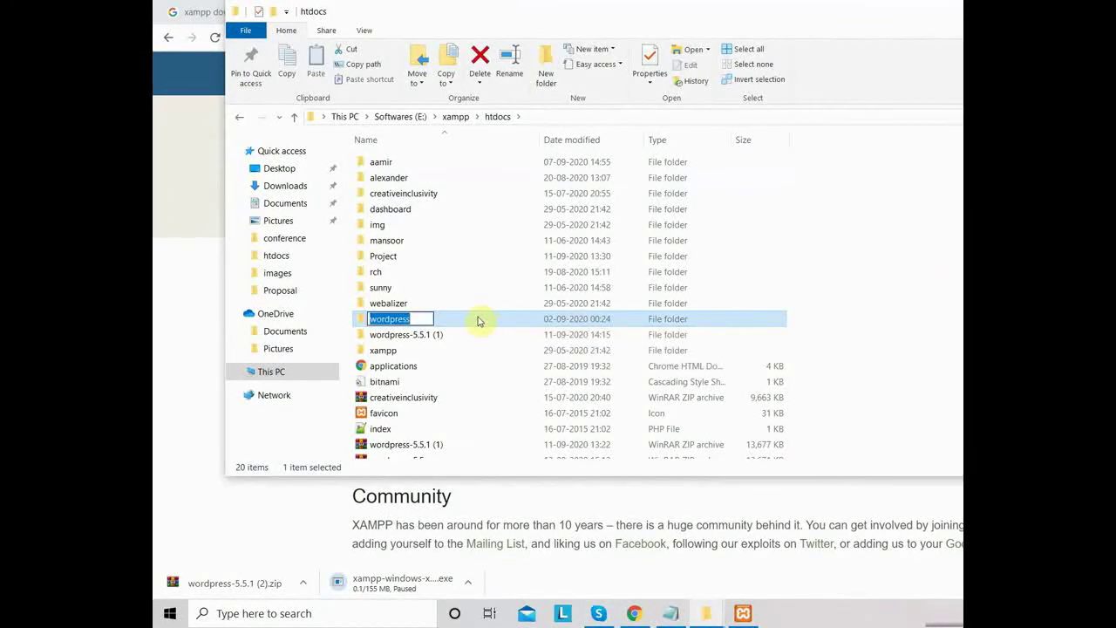
{"action": "type", "text": "demo"}
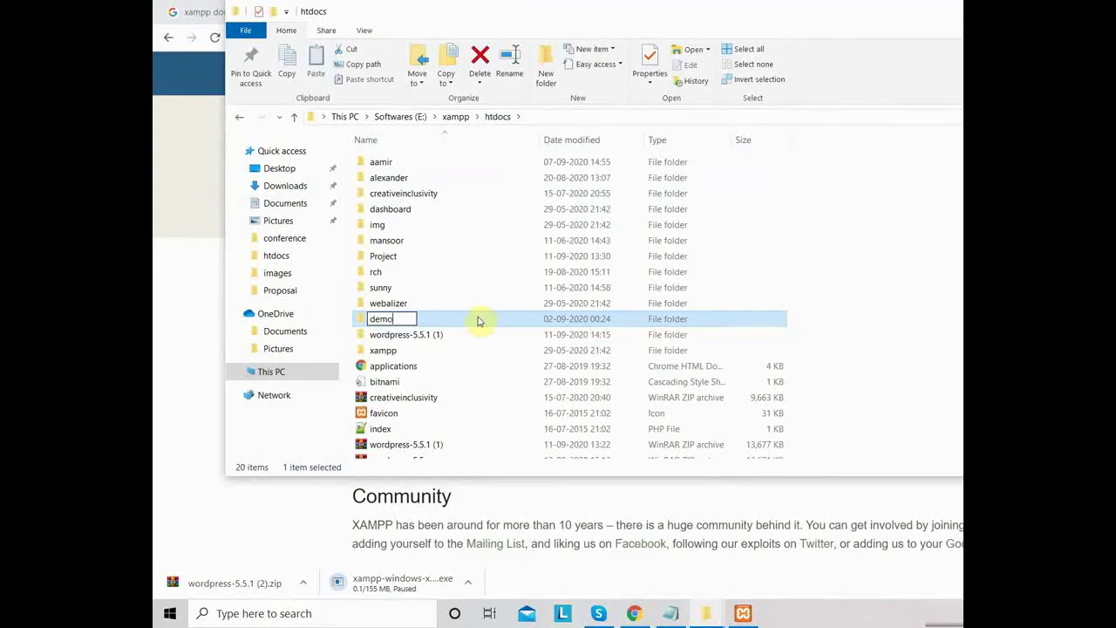
{"action": "left_click", "coordinate": [840, 324]}
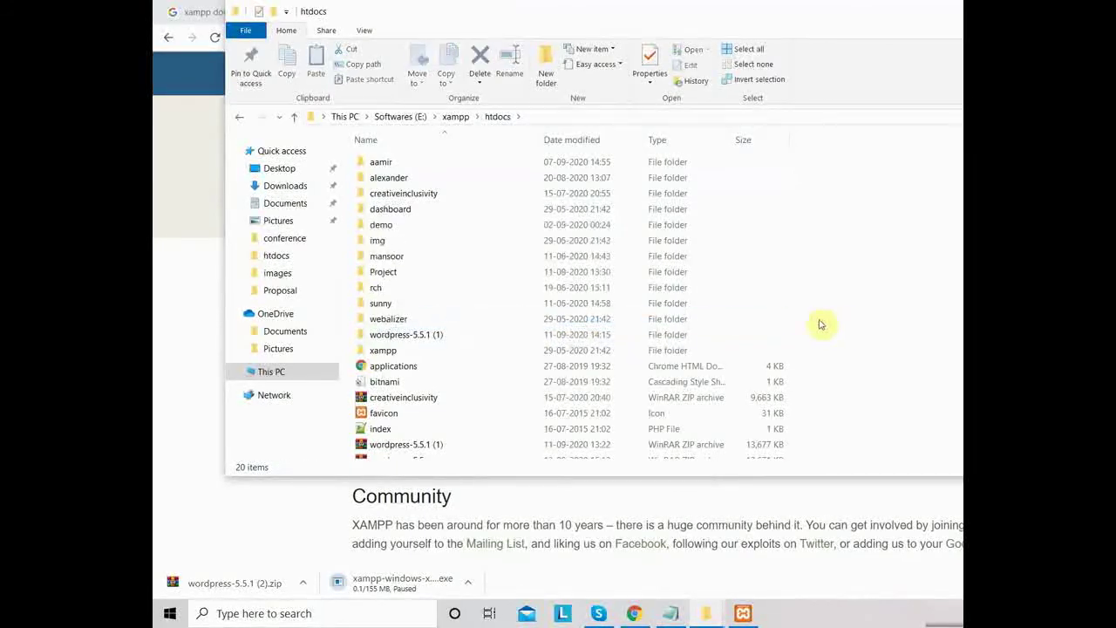
{"action": "double_click", "coordinate": [448, 225]}
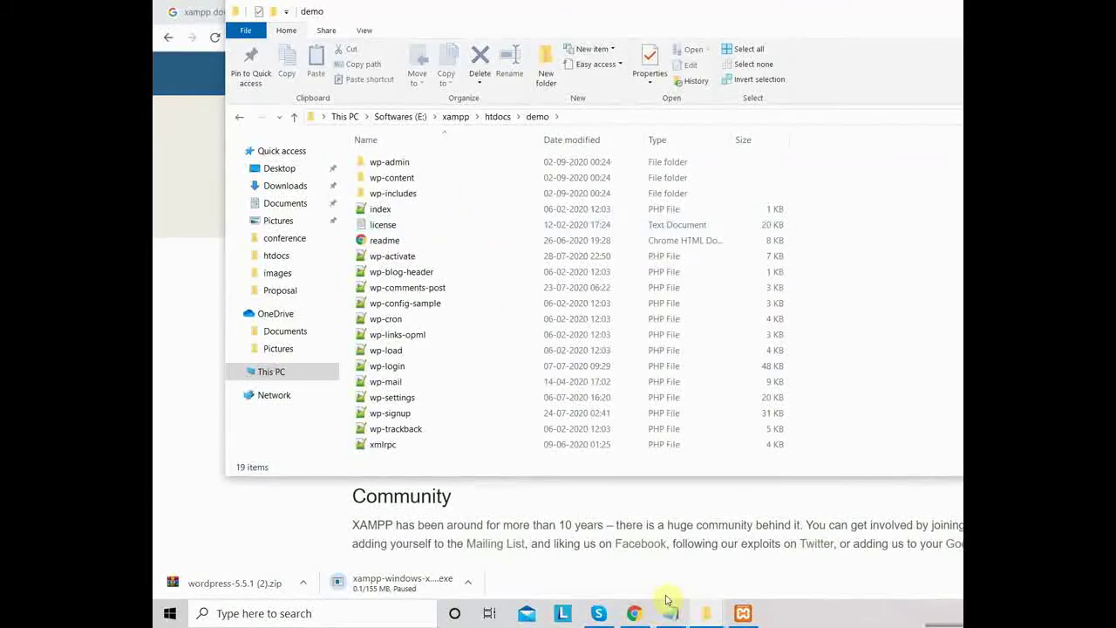
- Load localhost/demo in the browser and continue setup in English (United States)
{"action": "left_click", "coordinate": [637, 616]}
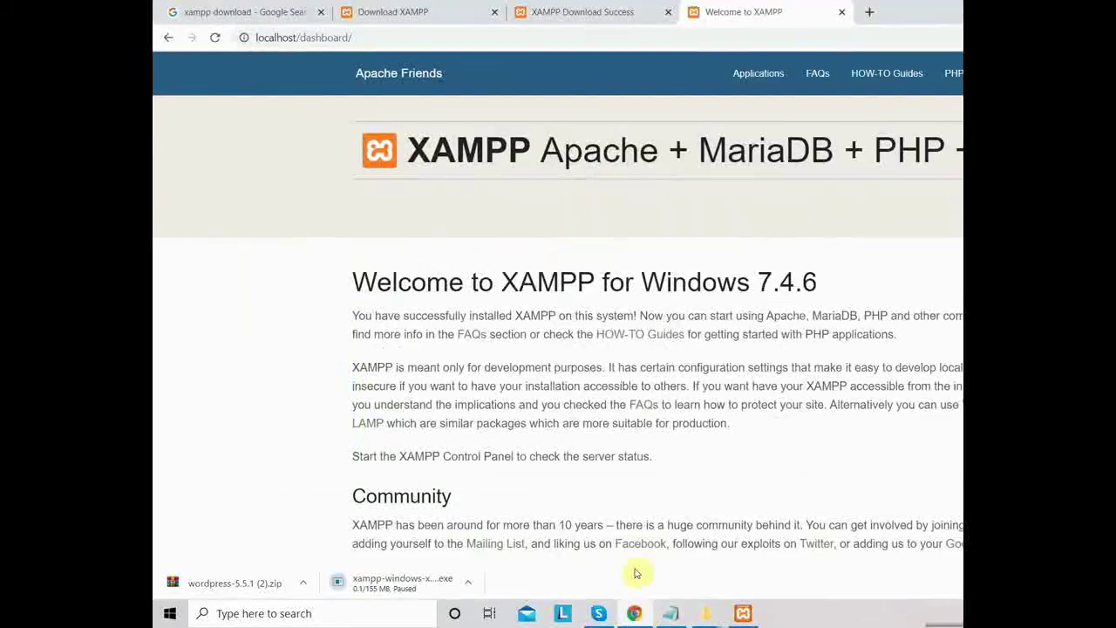
{"action": "left_click", "coordinate": [702, 35]}
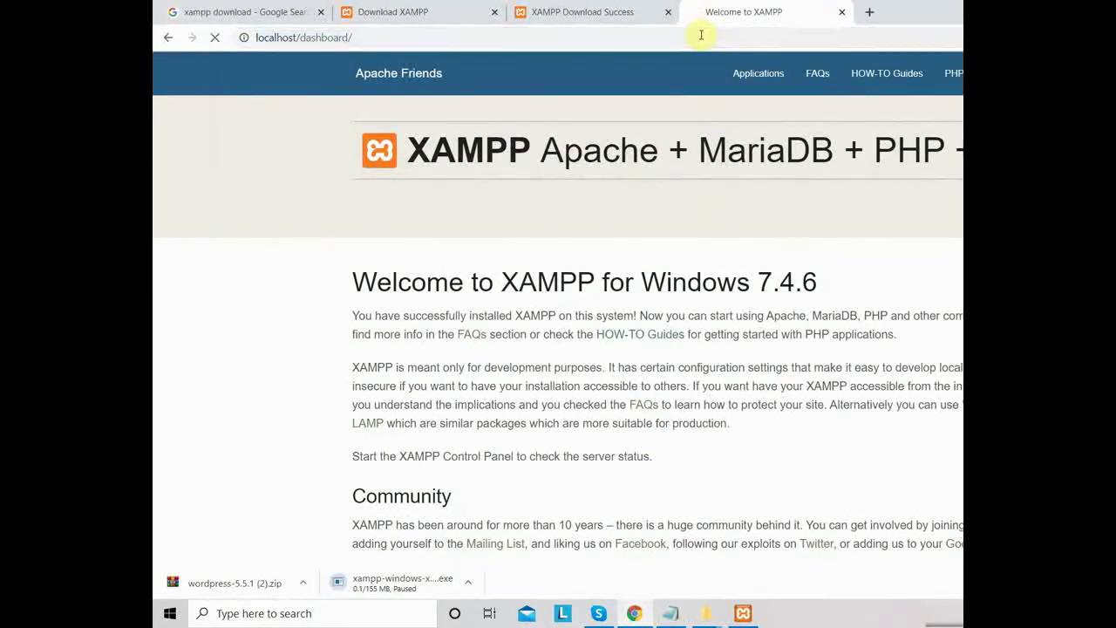
{"action": "left_click", "coordinate": [351, 37]}
{"action": "left_click_drag", "start_coordinate": [350, 38], "coordinate": [303, 37]}
{"action": "type", "text": "demo"}
{"action": "key", "text": "Return"}
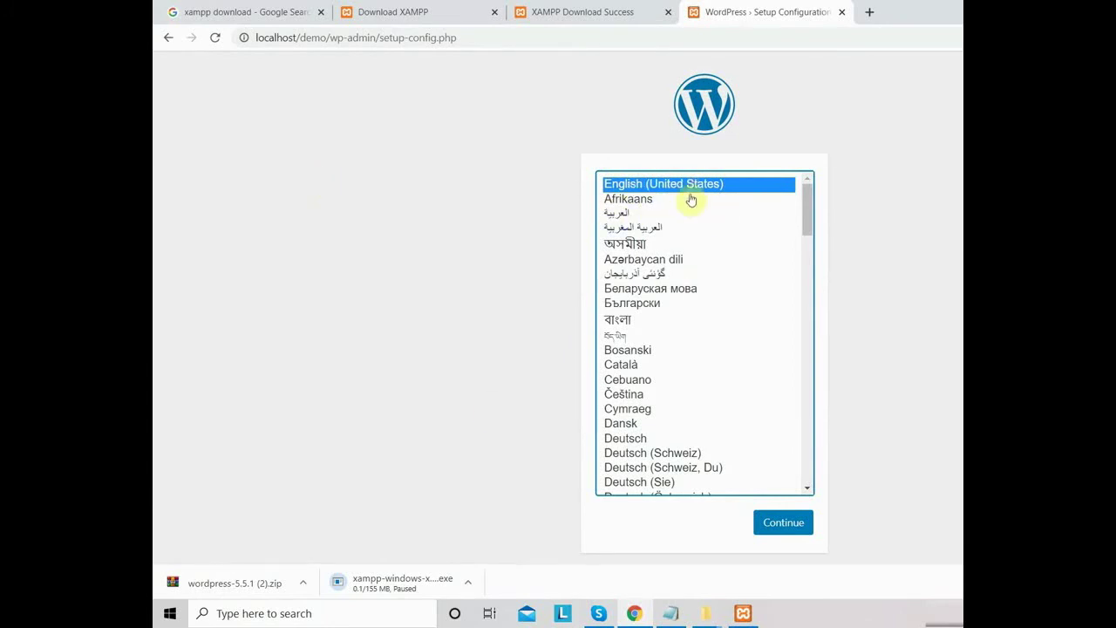
{"action": "left_click", "coordinate": [775, 525]}
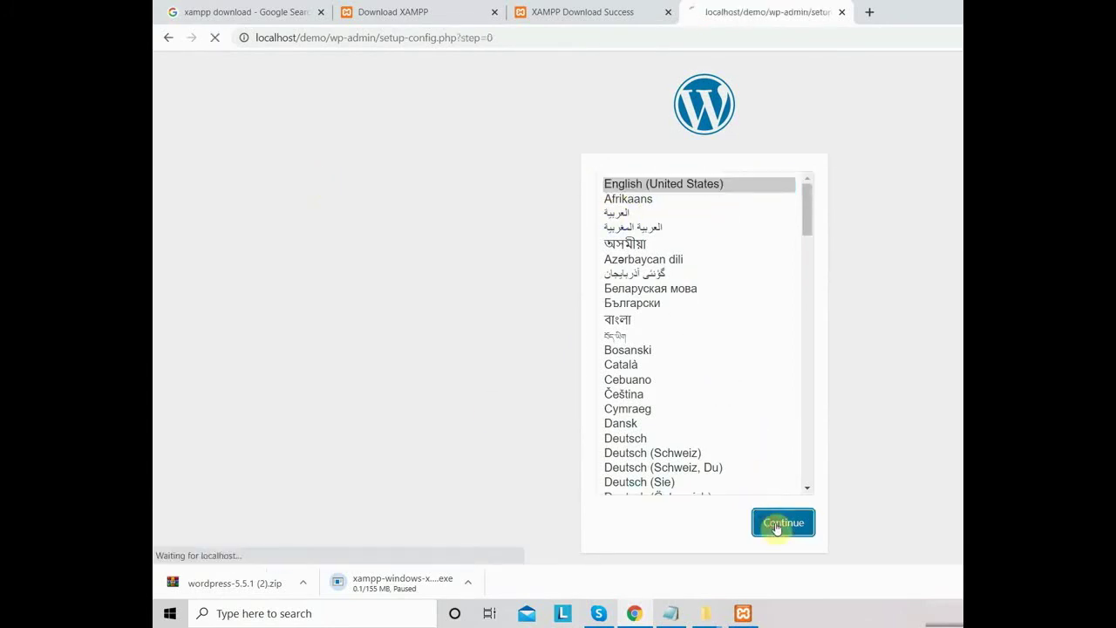
- Highlight the required Database name, username, password and host, then return to the Notepad notes
{"action": "left_click_drag", "start_coordinate": [542, 226], "coordinate": [451, 226]}
{"action": "left_click_drag", "start_coordinate": [566, 244], "coordinate": [455, 247]}
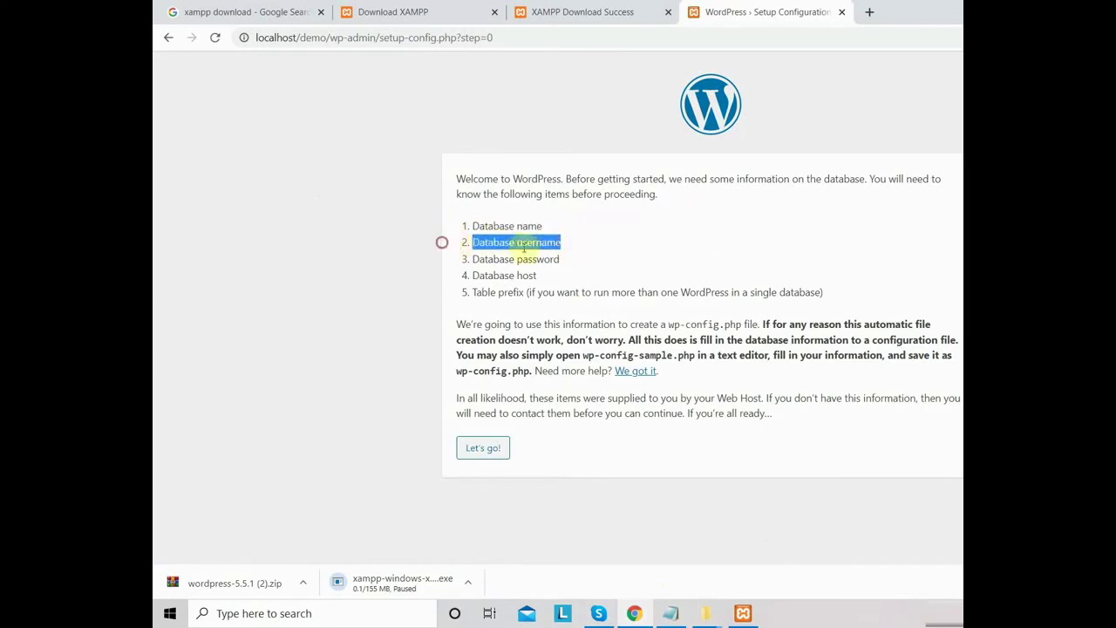
{"action": "left_click_drag", "start_coordinate": [567, 259], "coordinate": [457, 259]}
{"action": "left_click_drag", "start_coordinate": [548, 277], "coordinate": [463, 277]}
{"action": "left_click", "coordinate": [554, 279]}
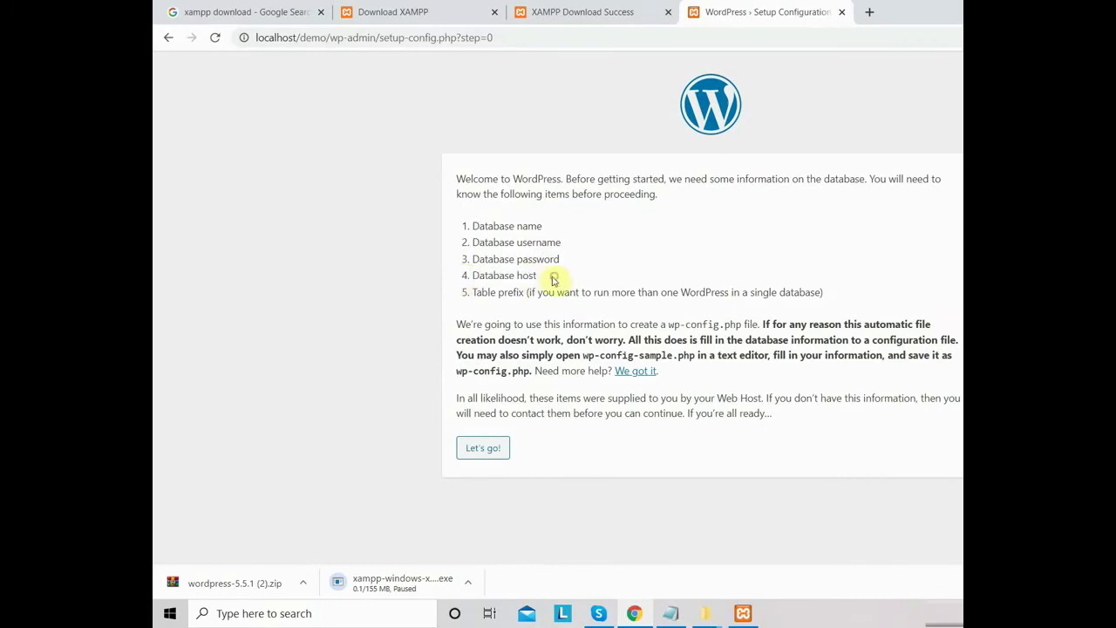
{"action": "left_click_drag", "start_coordinate": [549, 279], "coordinate": [468, 227]}
{"action": "key", "text": "ctrl+c"}
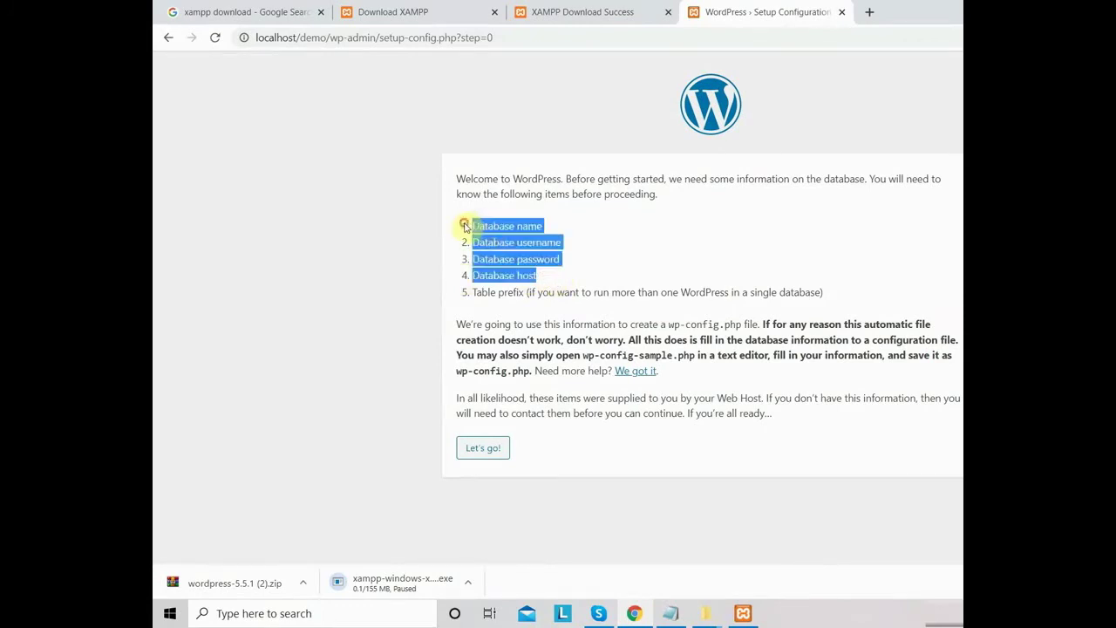
{"action": "left_click", "coordinate": [670, 614]}
{"action": "scroll", "coordinate": [386, 391], "scroll_direction": "down", "scroll_amount": 3}
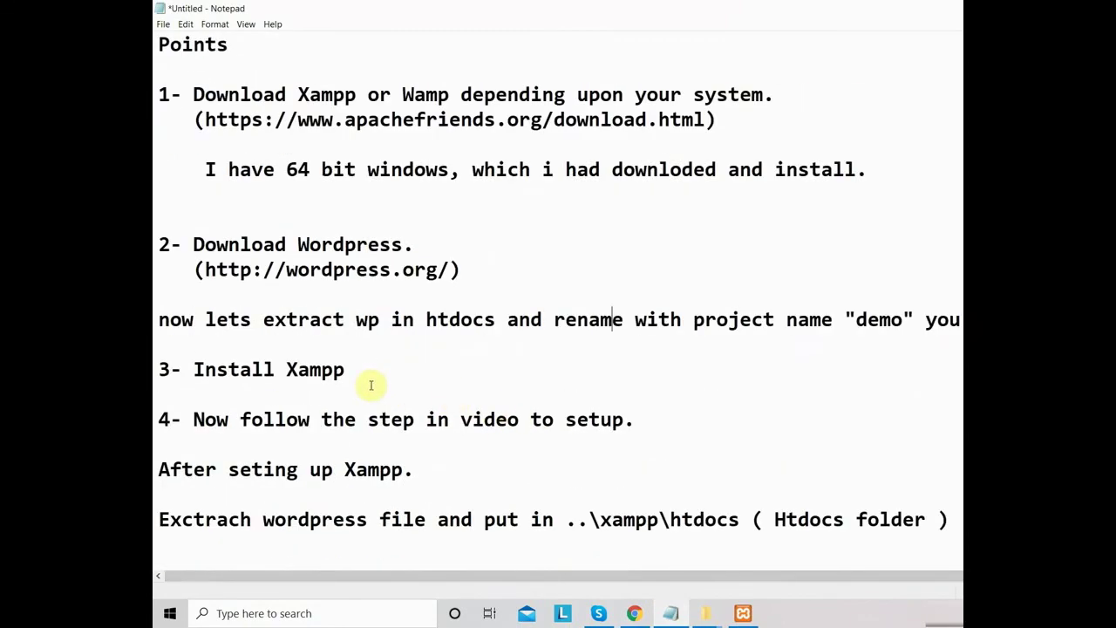
- Paste the four database requirement lines at the end of the notes
{"action": "scroll", "coordinate": [361, 382], "scroll_direction": "down", "scroll_amount": 1}
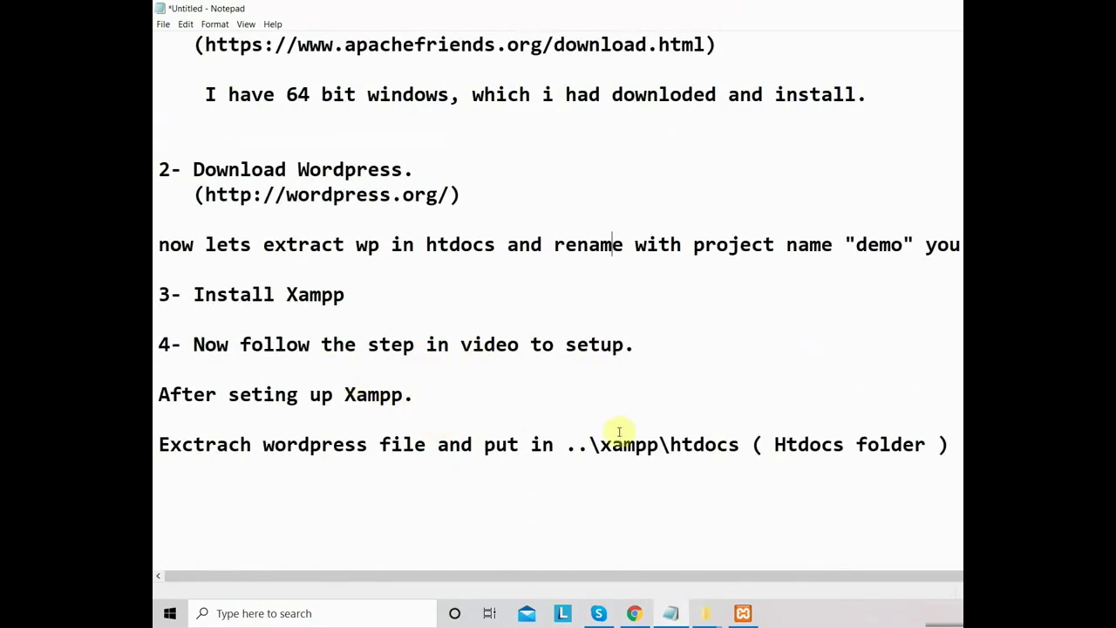
{"action": "left_click_drag", "start_coordinate": [740, 444], "coordinate": [608, 448]}
{"action": "left_click", "coordinate": [956, 446]}
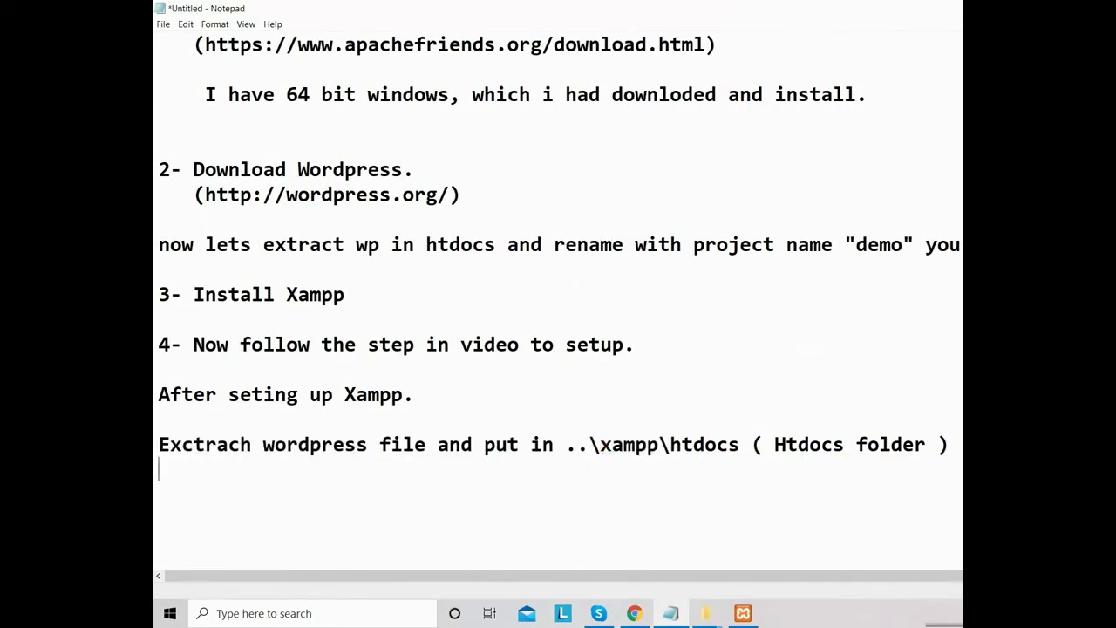
{"action": "key", "text": "ctrl+v"}
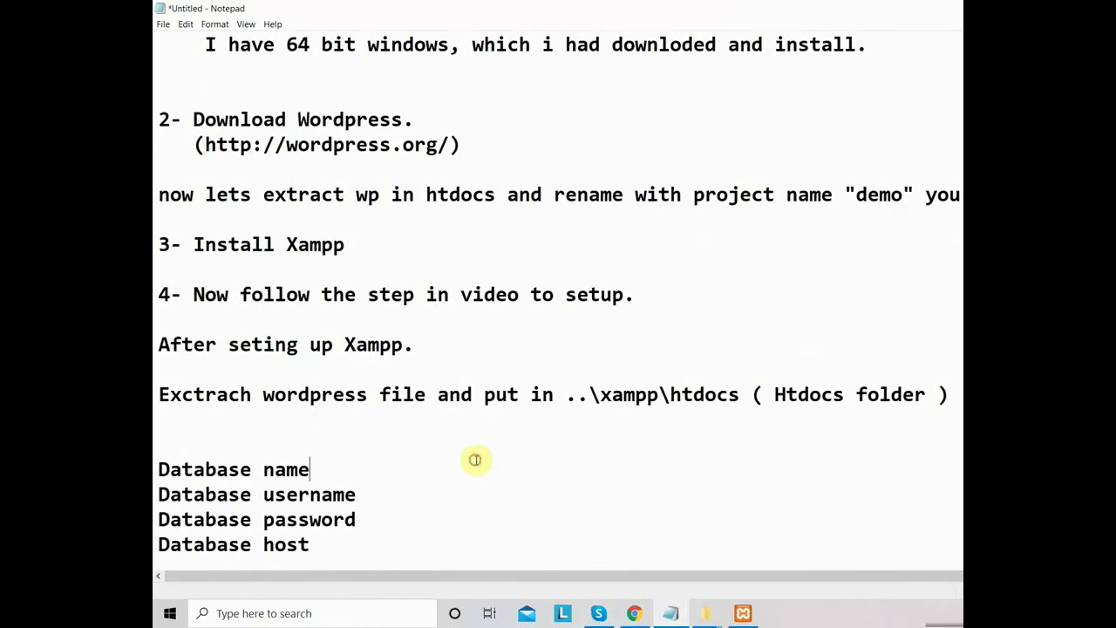
{"action": "left_click", "coordinate": [476, 461]}
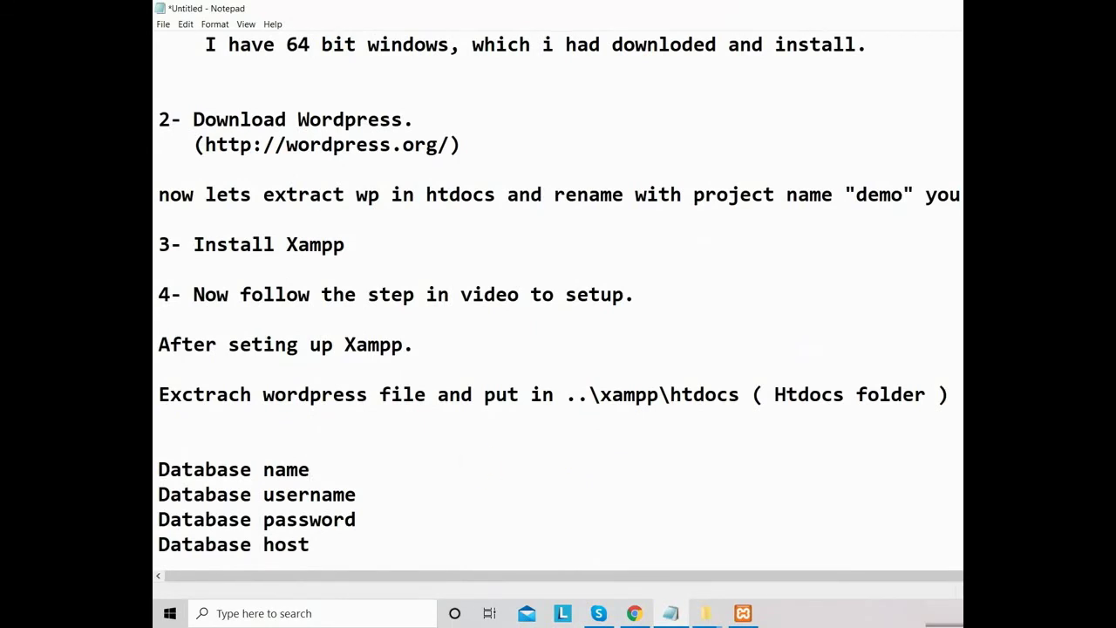
{"action": "type", "text": "we will reat"}
{"action": "key", "text": "BackSpace"}
{"action": "key", "text": "BackSpace"}
{"action": "key", "text": "BackSpace"}
{"action": "key", "text": "BackSpace"}
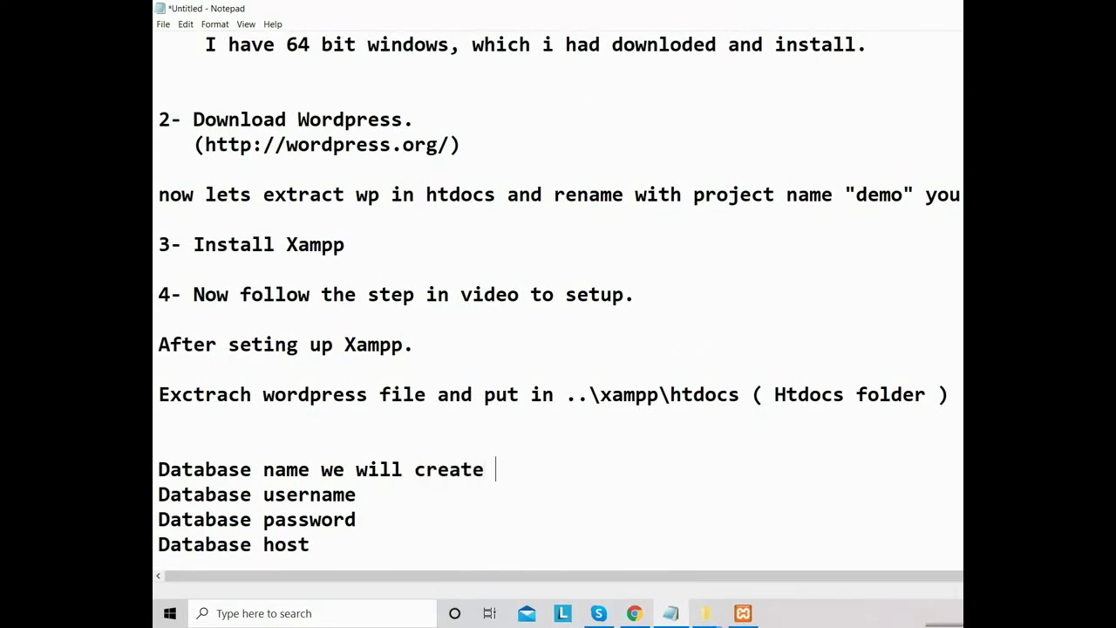
{"action": "left_click", "coordinate": [309, 471]}
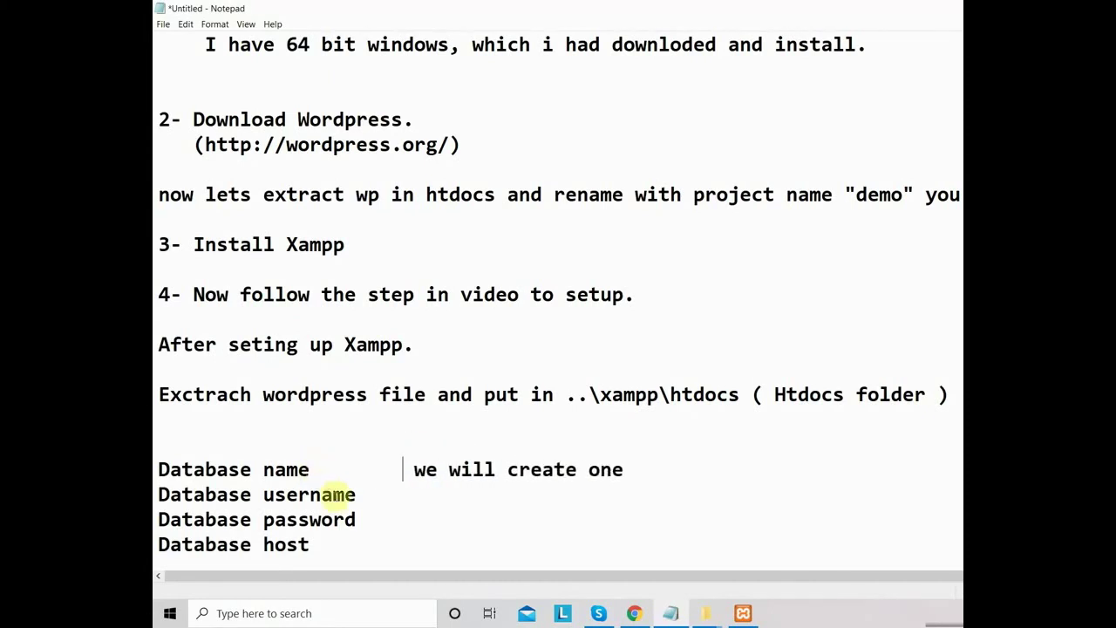
- Note that the username stays the default and the password is always blank
{"action": "left_click", "coordinate": [401, 494]}
{"action": "type", "text": "defualt is root"}
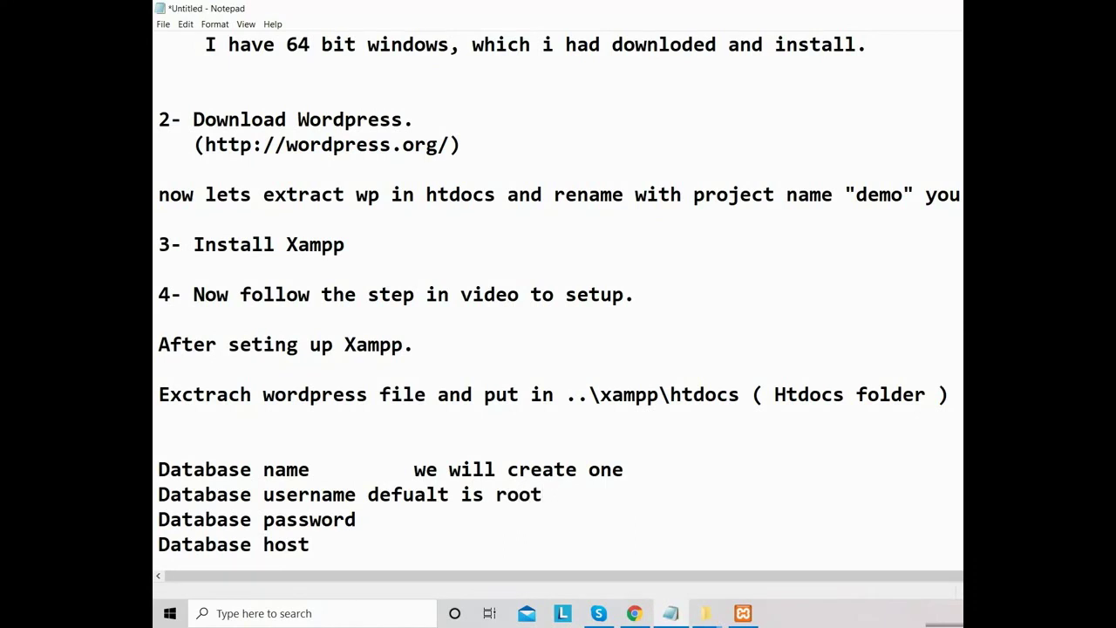
{"action": "key", "text": "BackSpace"}
{"action": "key", "text": "BackSpace"}
{"action": "key", "text": "BackSpace"}
{"action": "key", "text": "BackSpace"}
{"action": "type", "text": "\"root\""}
{"action": "left_click", "coordinate": [393, 521]}
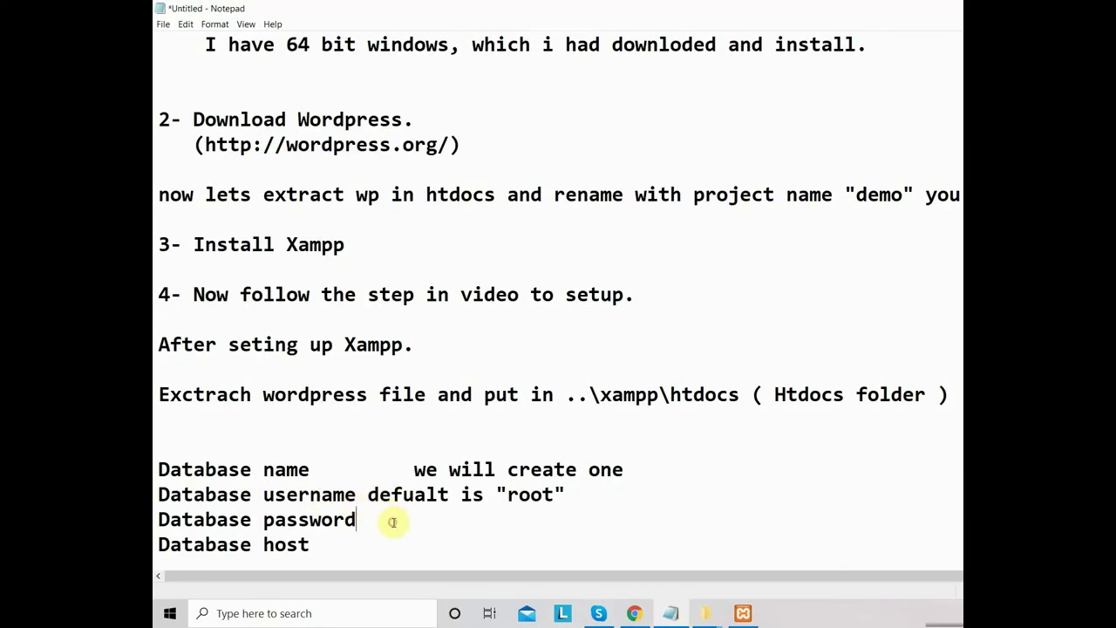
{"action": "type", "text": "always use blank"}
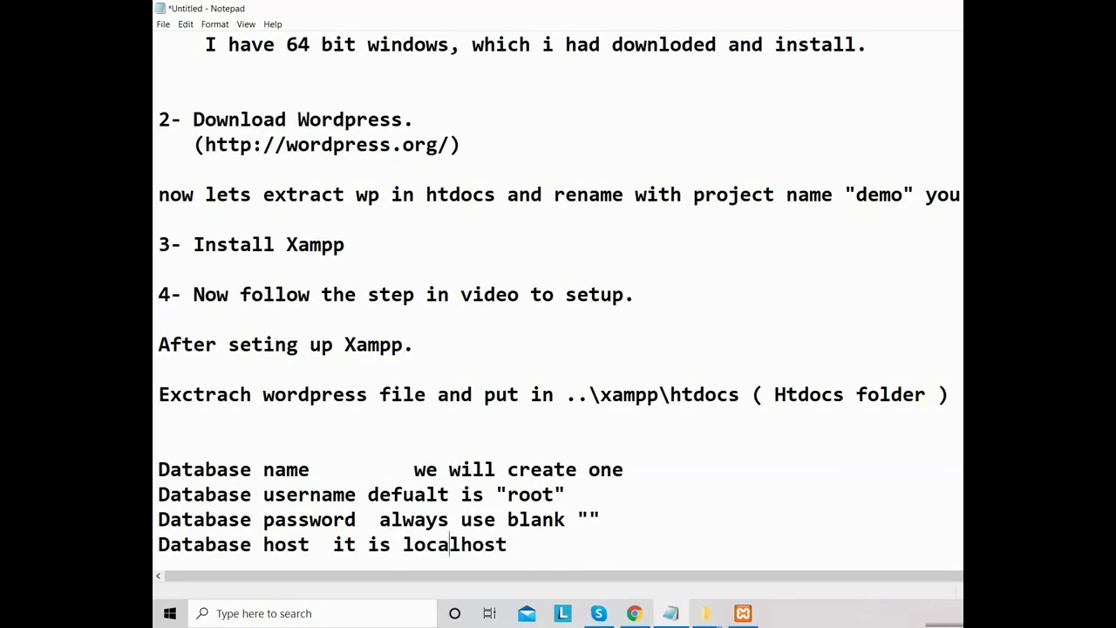
{"action": "type", "text": "\""}
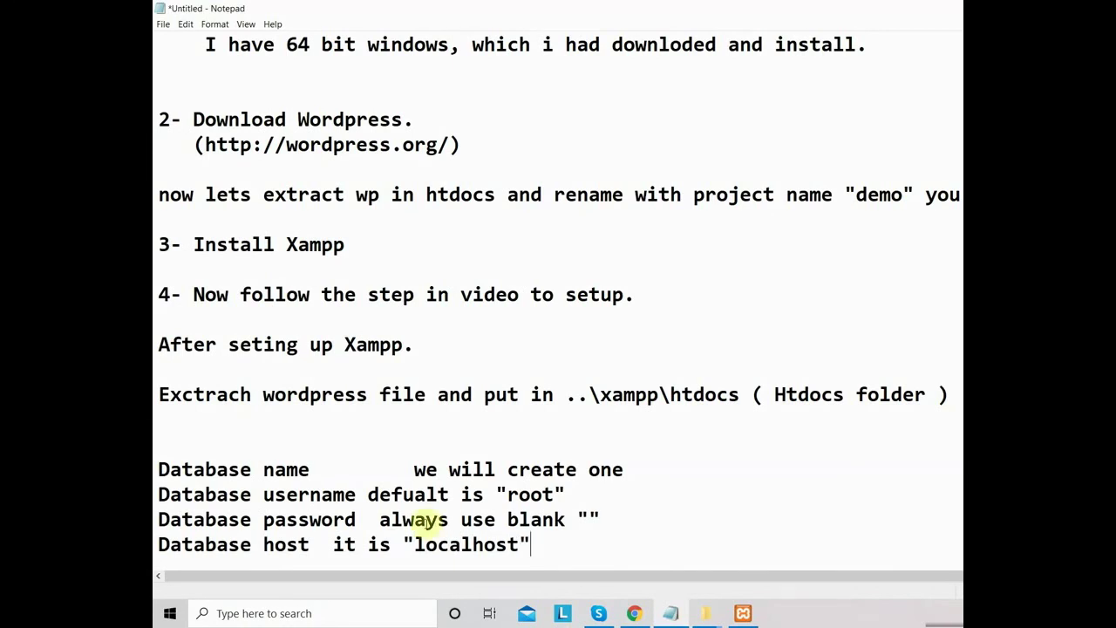
- Complete the Database name note with "demo_db", then start WordPress's database connection step
{"action": "left_click", "coordinate": [643, 469]}
{"action": "type", "text": "with demo_db"}
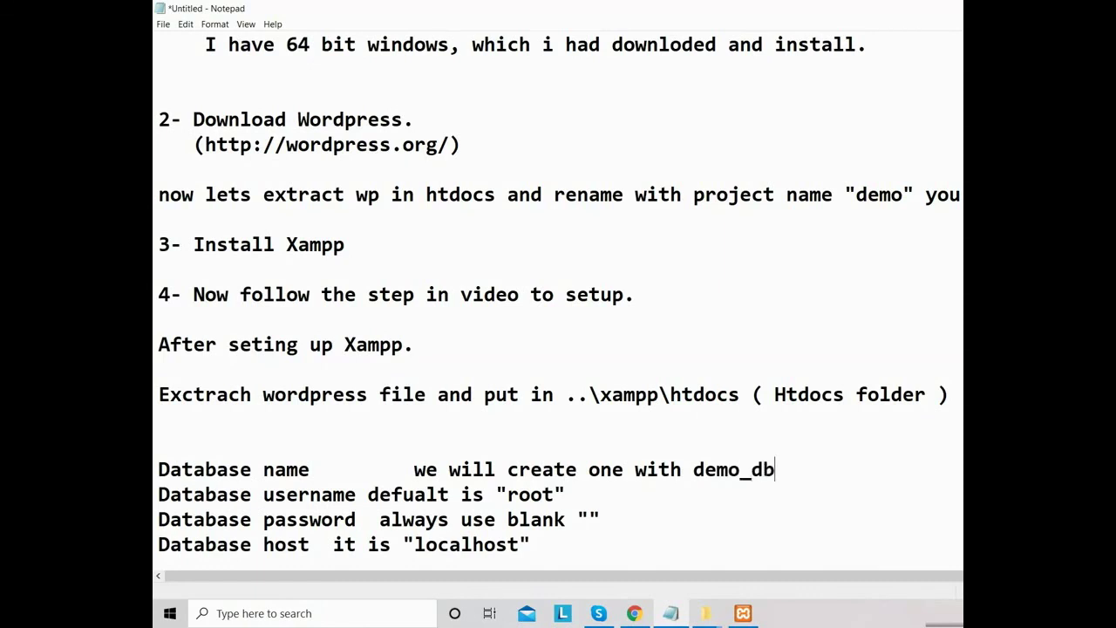
{"action": "key", "text": "shift+Left"}
{"action": "key", "text": "shift+Left"}
{"action": "key", "text": "shift+Left"}
{"action": "key", "text": "shift+Left"}
{"action": "key", "text": "shift+Left"}
{"action": "key", "text": "shift+Left"}
{"action": "key", "text": "shift+Left"}
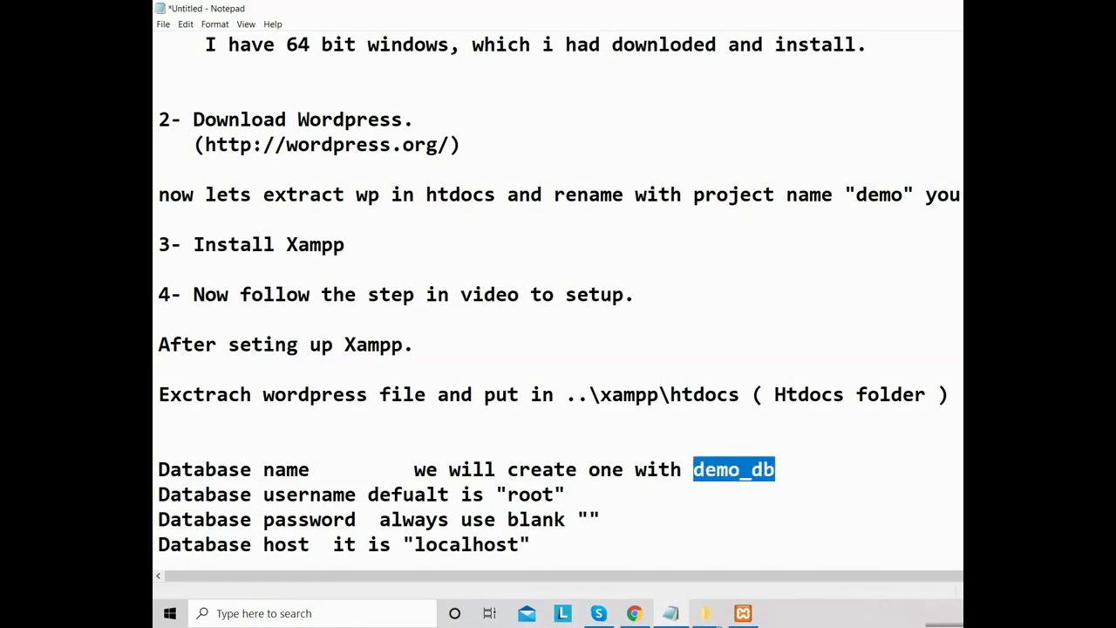
{"action": "key", "text": "Right"}
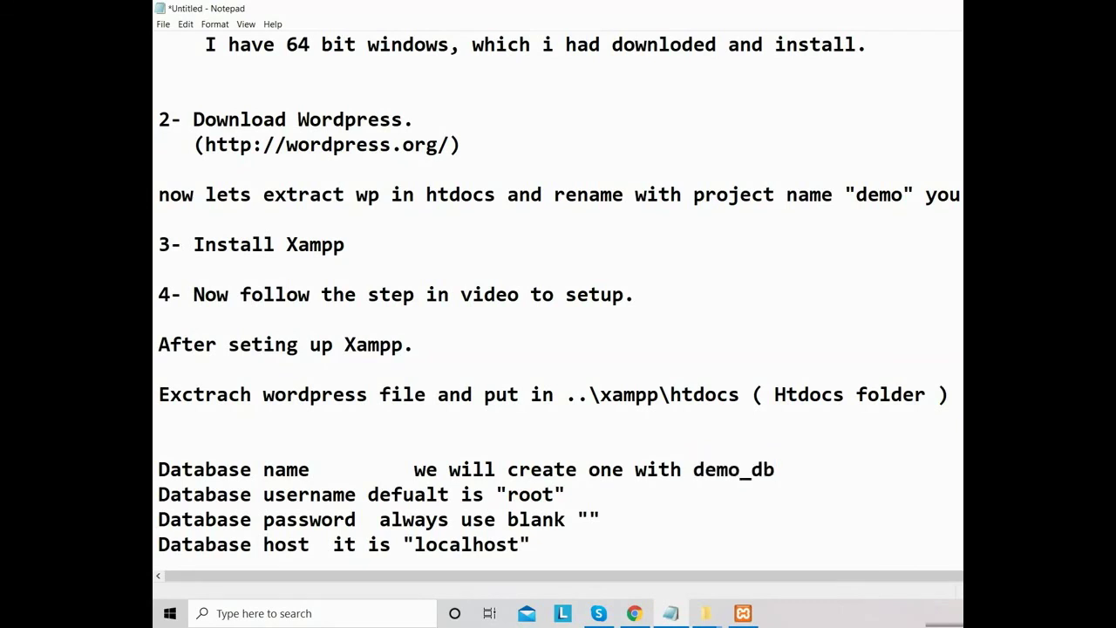
{"action": "key", "text": "Left"}
{"action": "key", "text": "Left"}
{"action": "key", "text": "Left"}
{"action": "key", "text": "Left"}
{"action": "key", "text": "Left"}
{"action": "key", "text": "Left"}
{"action": "type", "text": "\""}
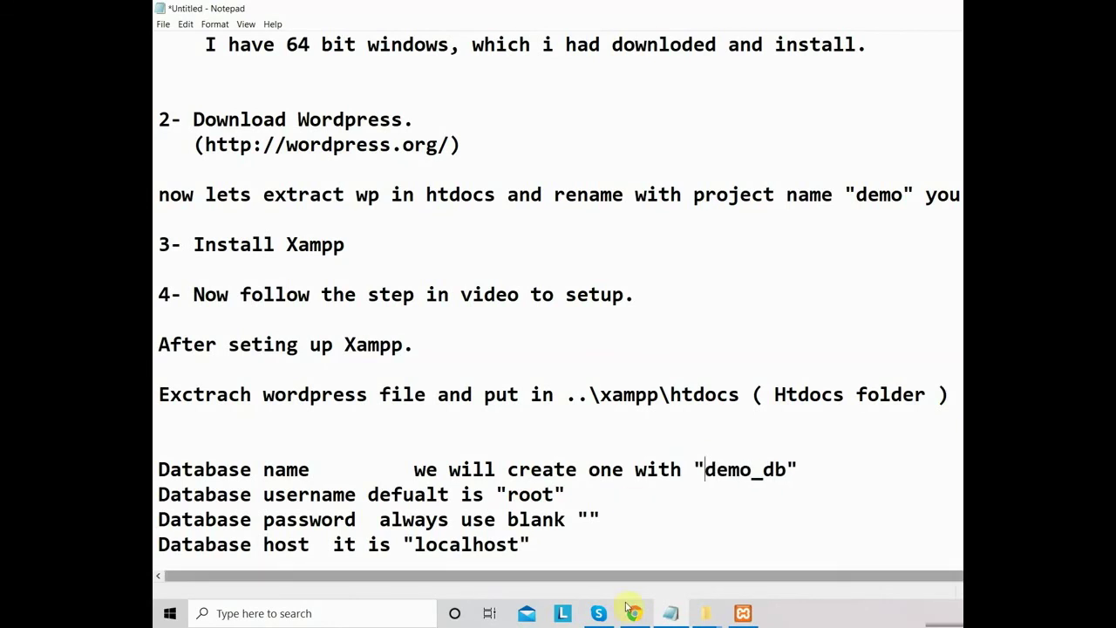
{"action": "left_click", "coordinate": [632, 611]}
{"action": "left_click", "coordinate": [482, 448]}
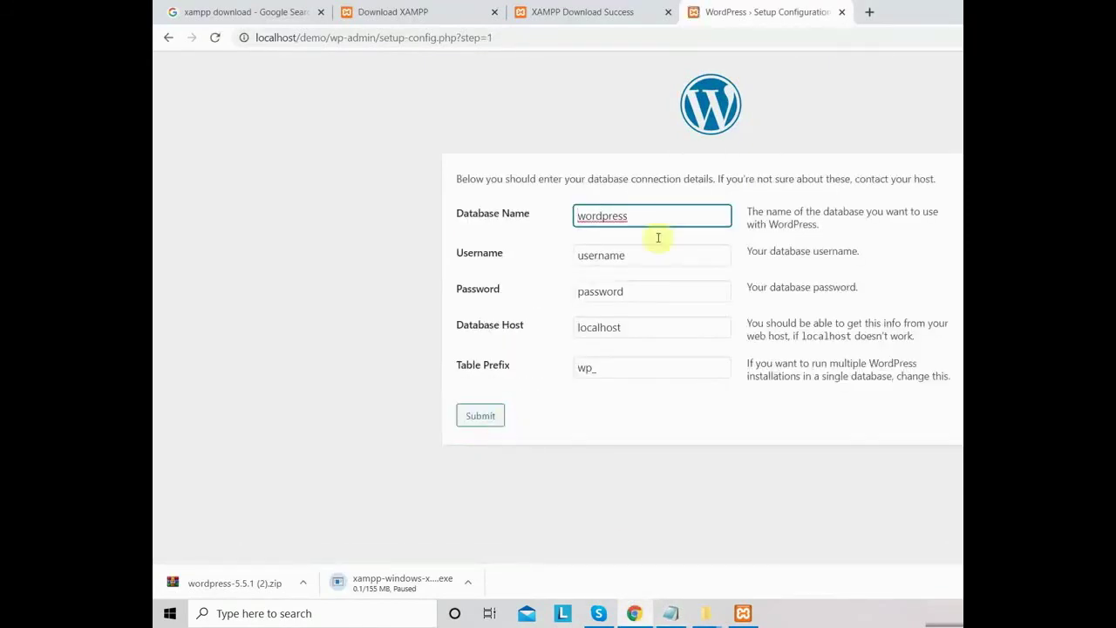
- Enter demo_db as the Database Name, then open phpMyAdmin from localhost in a new tab
{"action": "double_click", "coordinate": [614, 216]}
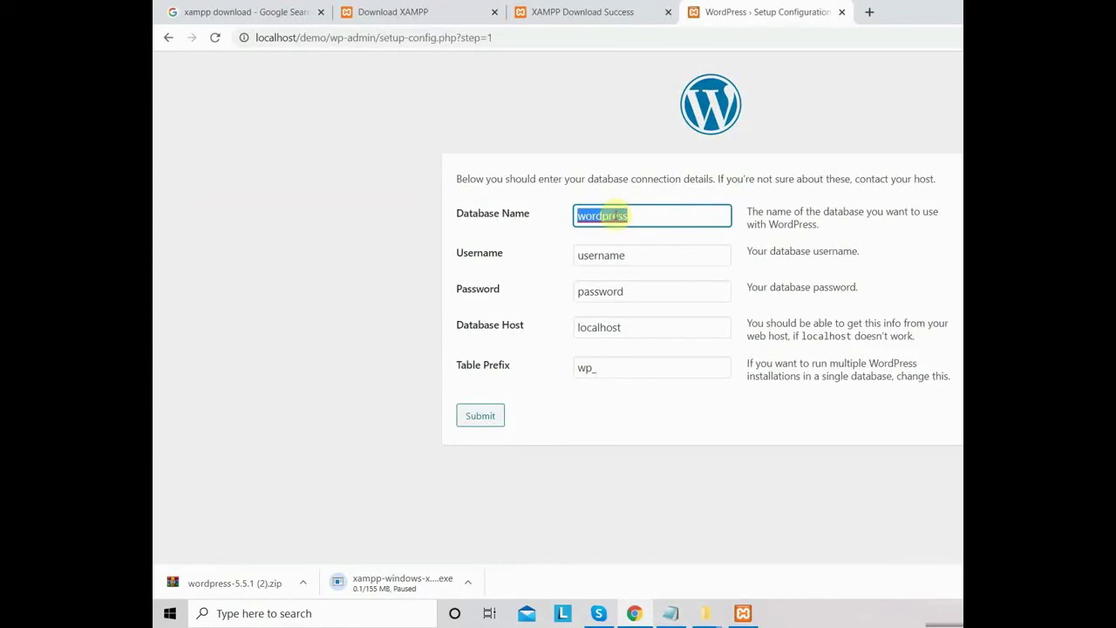
{"action": "type", "text": "demo_db"}
{"action": "left_click", "coordinate": [869, 12]}
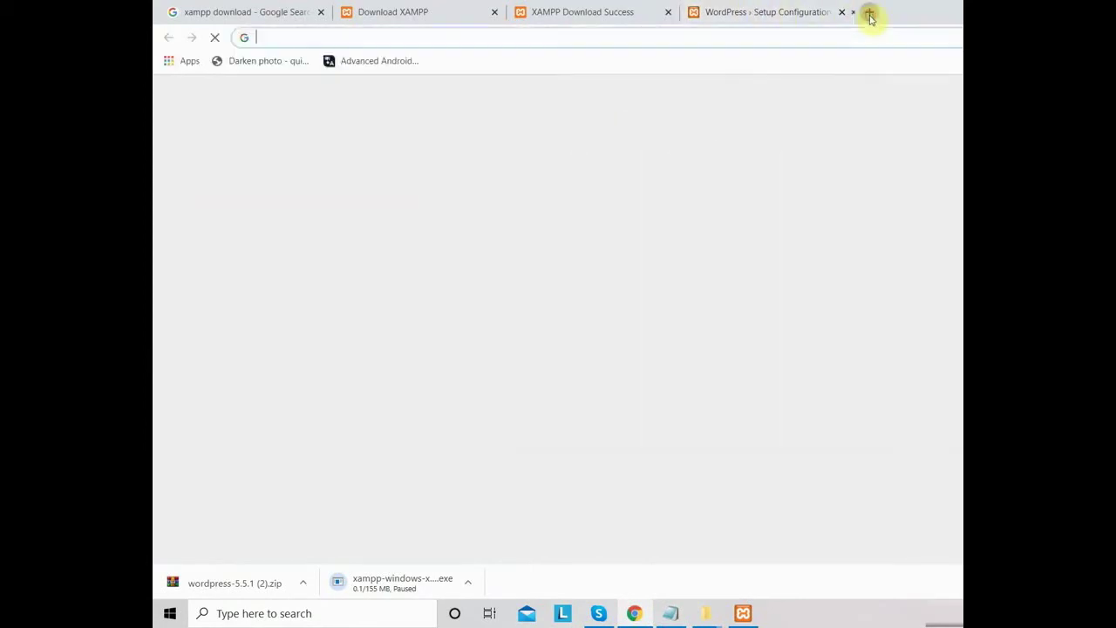
{"action": "type", "text": "localhost"}
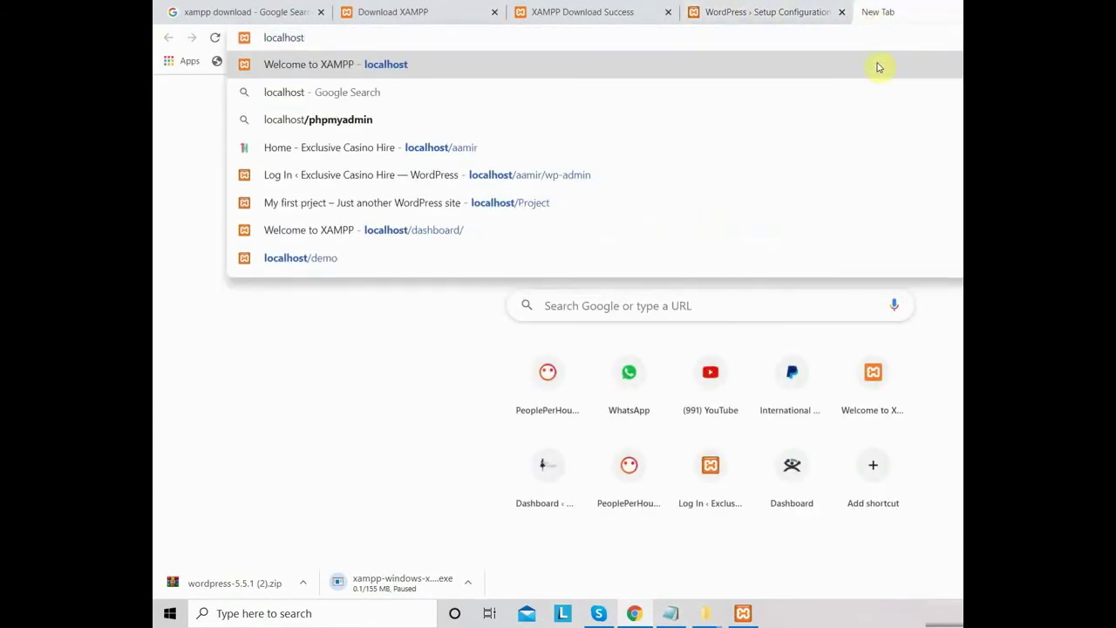
{"action": "key", "text": "Return"}
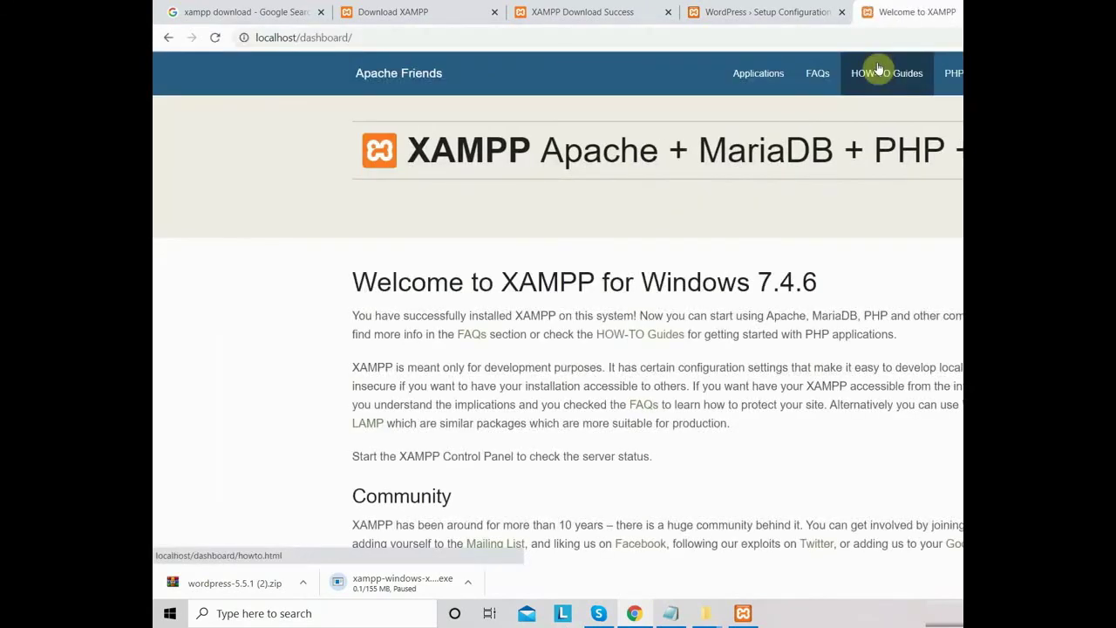
{"action": "left_click", "coordinate": [1030, 74]}
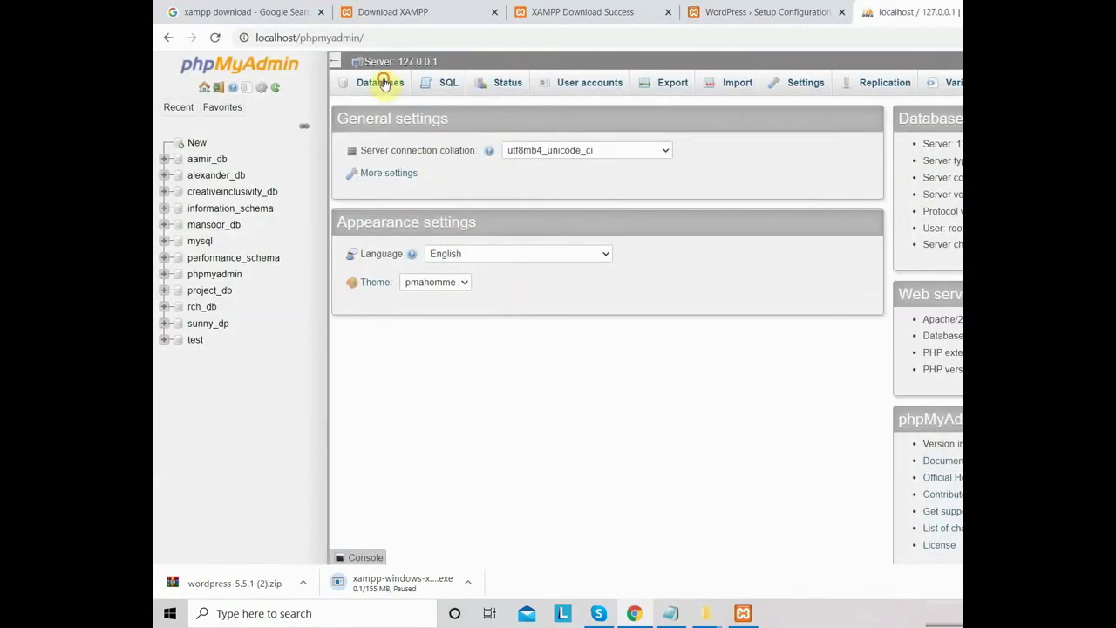
- Create the demo_db database in phpMyAdmin and return to the WordPress setup form
{"action": "left_click", "coordinate": [384, 83]}
{"action": "left_click", "coordinate": [384, 186]}
{"action": "type", "text": "demo_db"}
{"action": "double_click", "coordinate": [377, 187]}
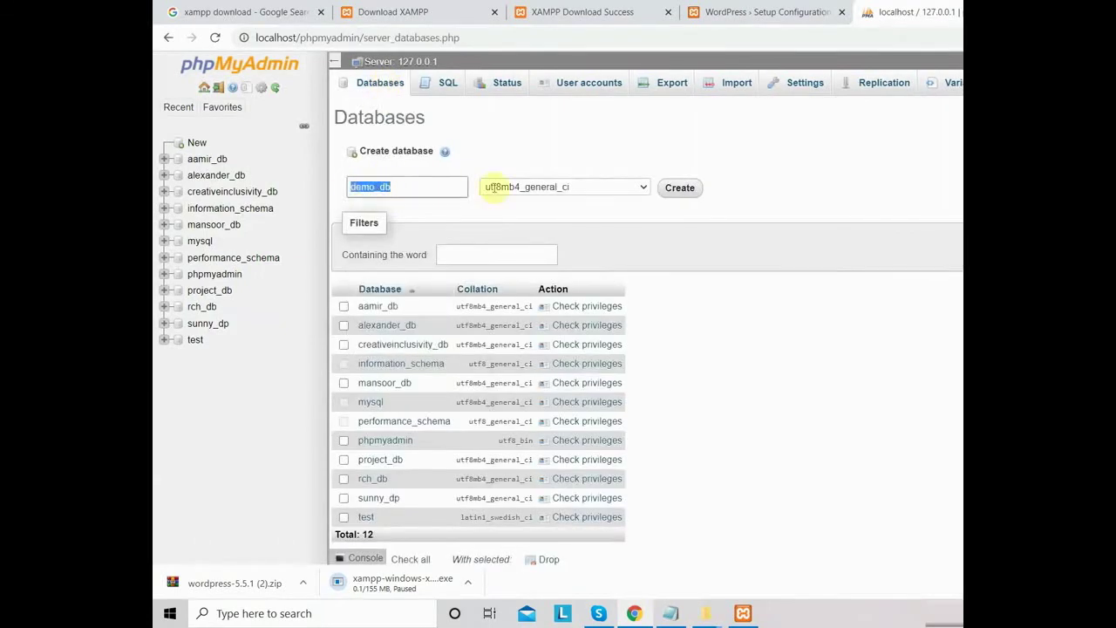
{"action": "left_click", "coordinate": [681, 190]}
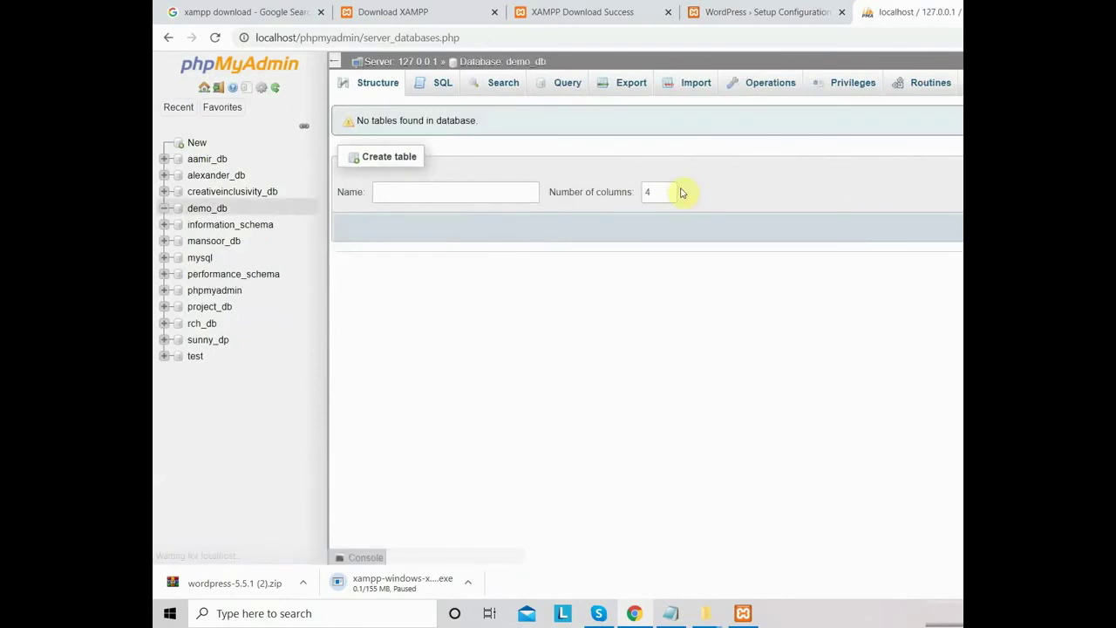
{"action": "left_click", "coordinate": [202, 209]}
{"action": "left_click_drag", "start_coordinate": [560, 61], "coordinate": [506, 62]}
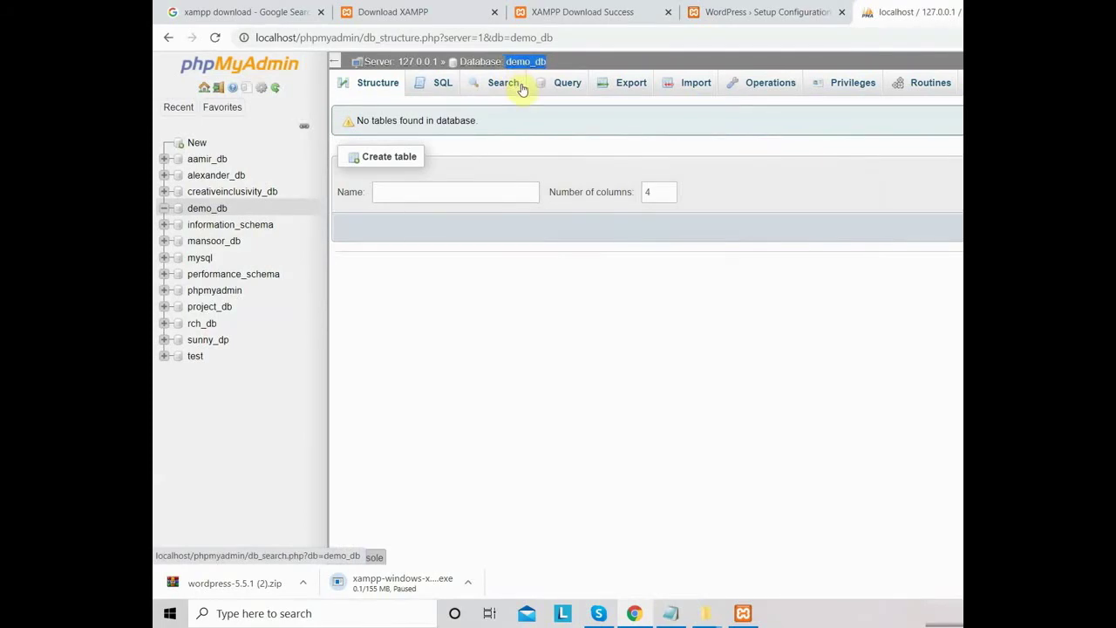
{"action": "left_click", "coordinate": [717, 11]}
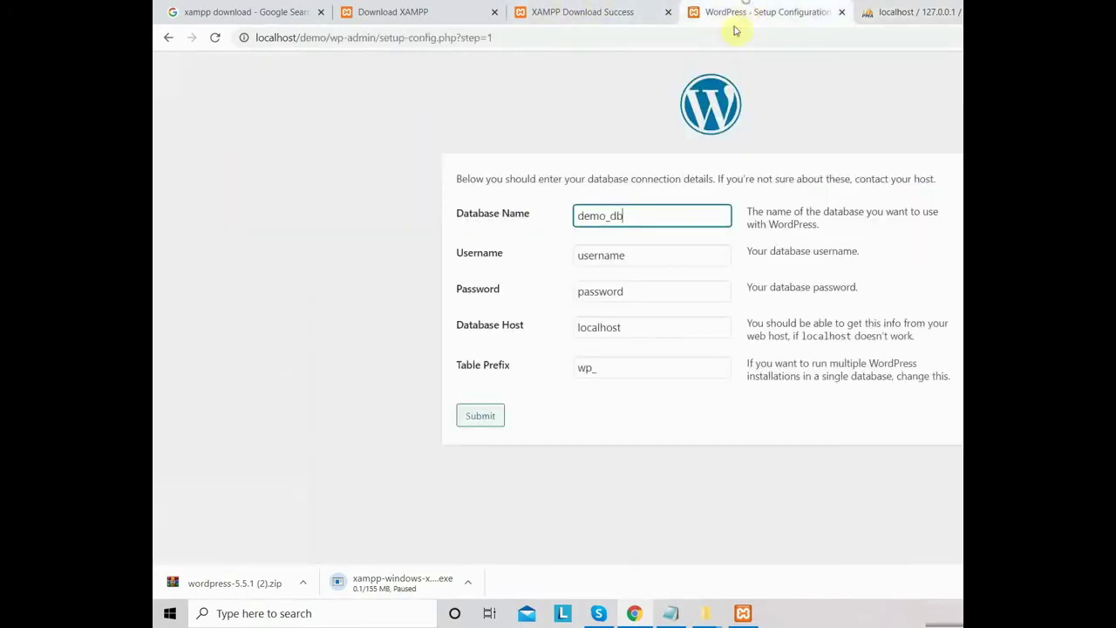
- Submit database demo_db with username root and a blank password, then run the installation
{"action": "double_click", "coordinate": [632, 215]}
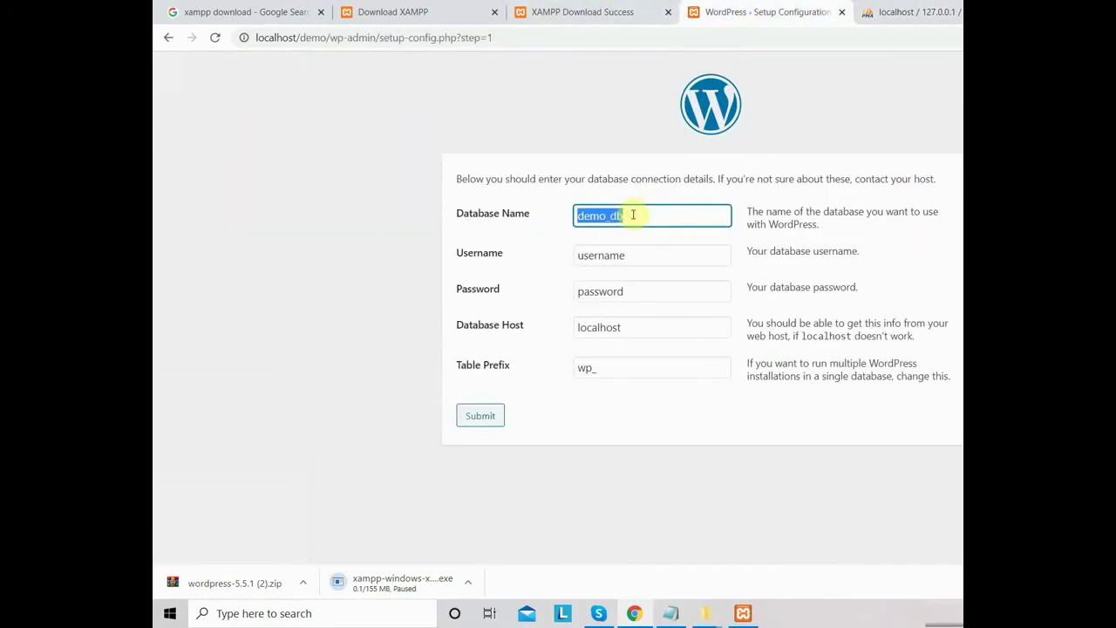
{"action": "double_click", "coordinate": [628, 254]}
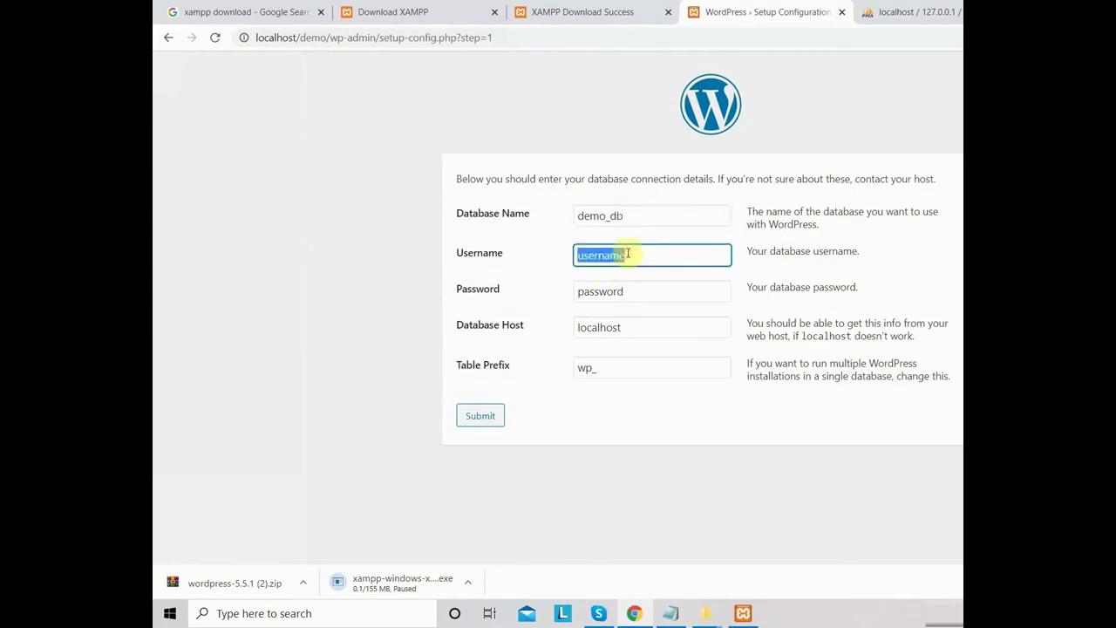
{"action": "type", "text": "root"}
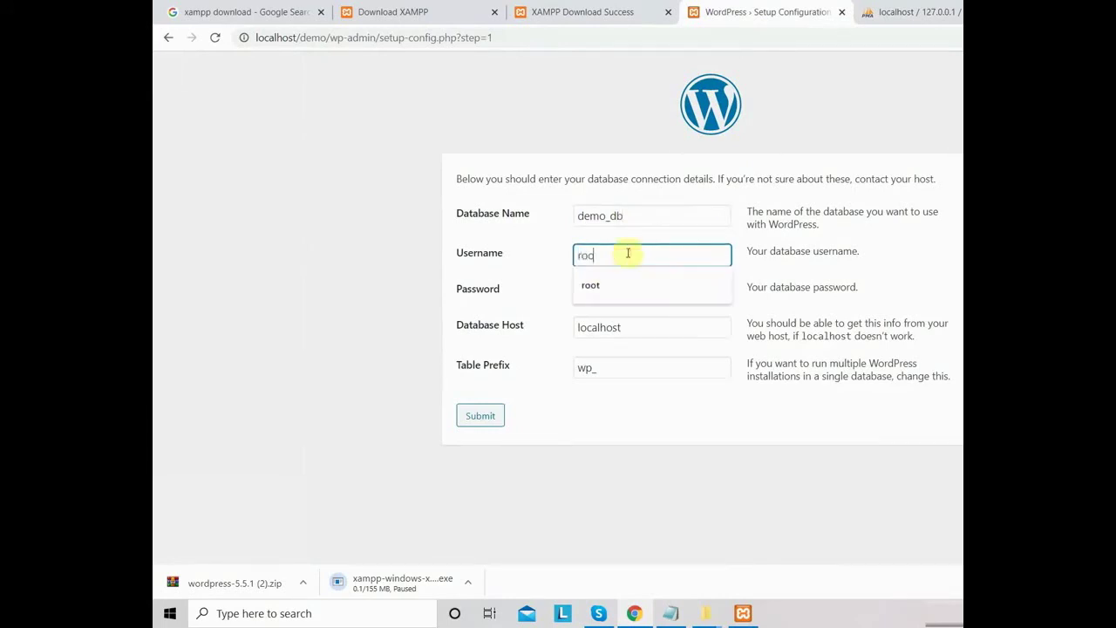
{"action": "left_click", "coordinate": [605, 291]}
{"action": "double_click", "coordinate": [606, 290]}
{"action": "key", "text": "BackSpace"}
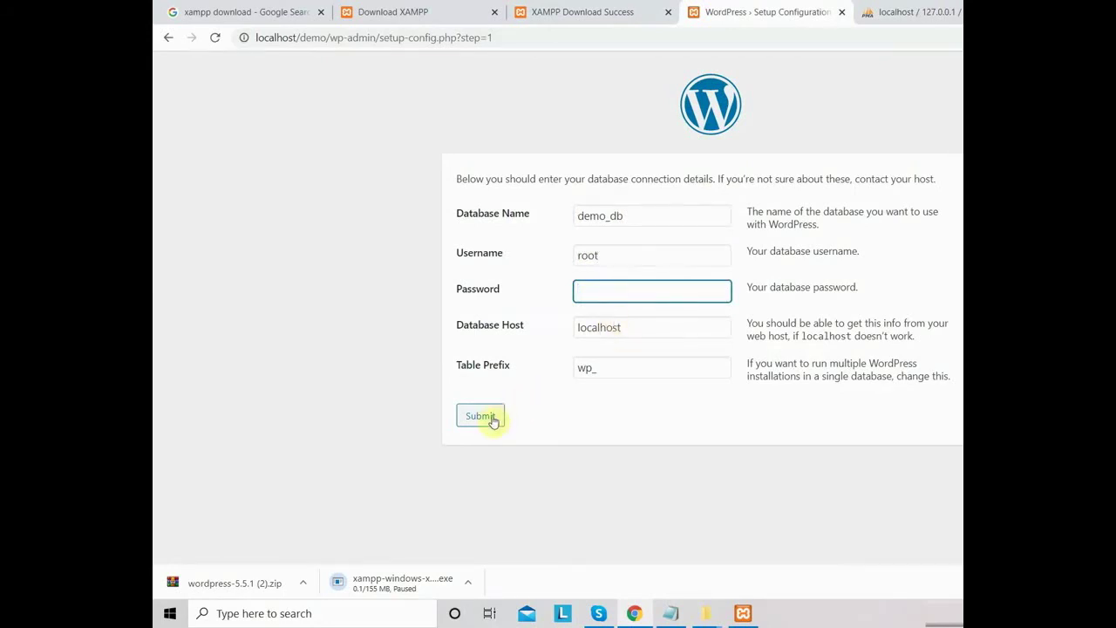
{"action": "left_click", "coordinate": [491, 418]}
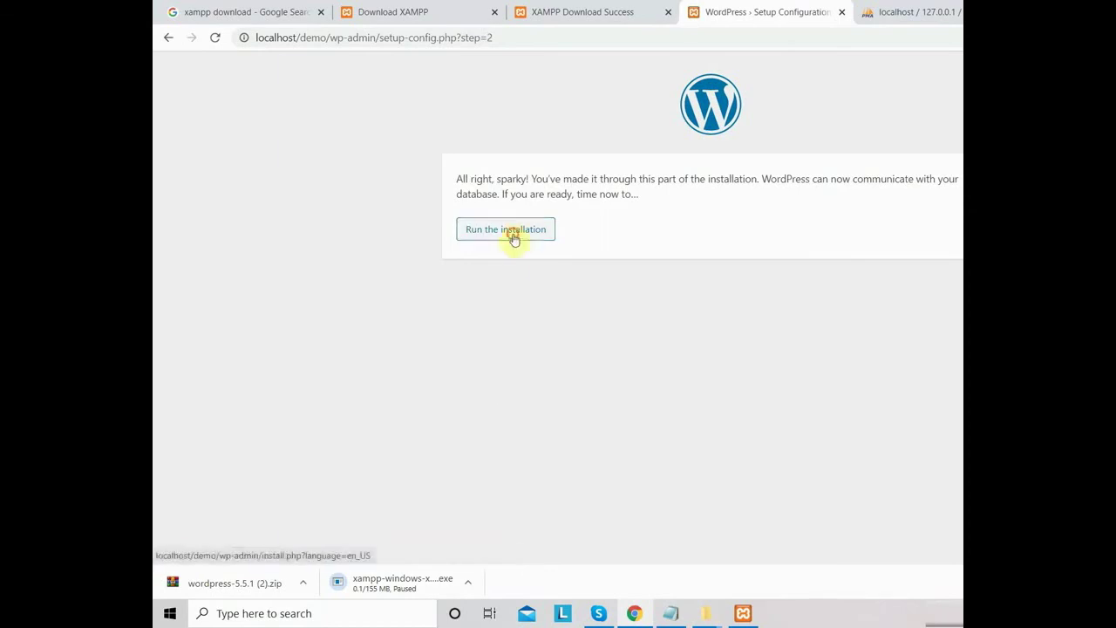
{"action": "left_click", "coordinate": [514, 238]}
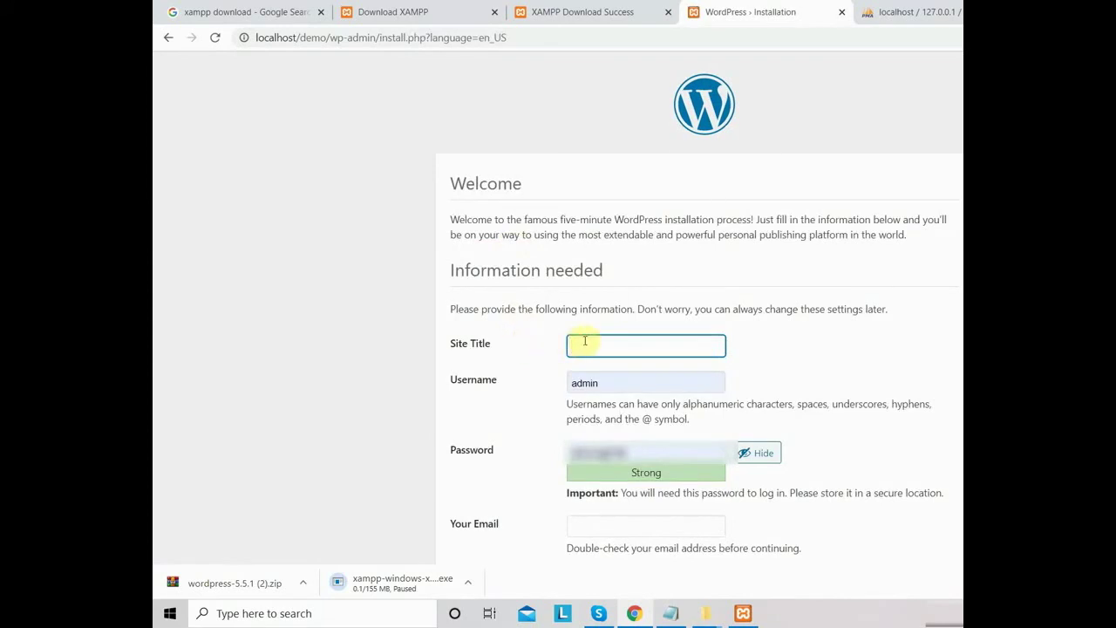
- Enter My First Project as the site title
{"action": "type", "text": "De"}
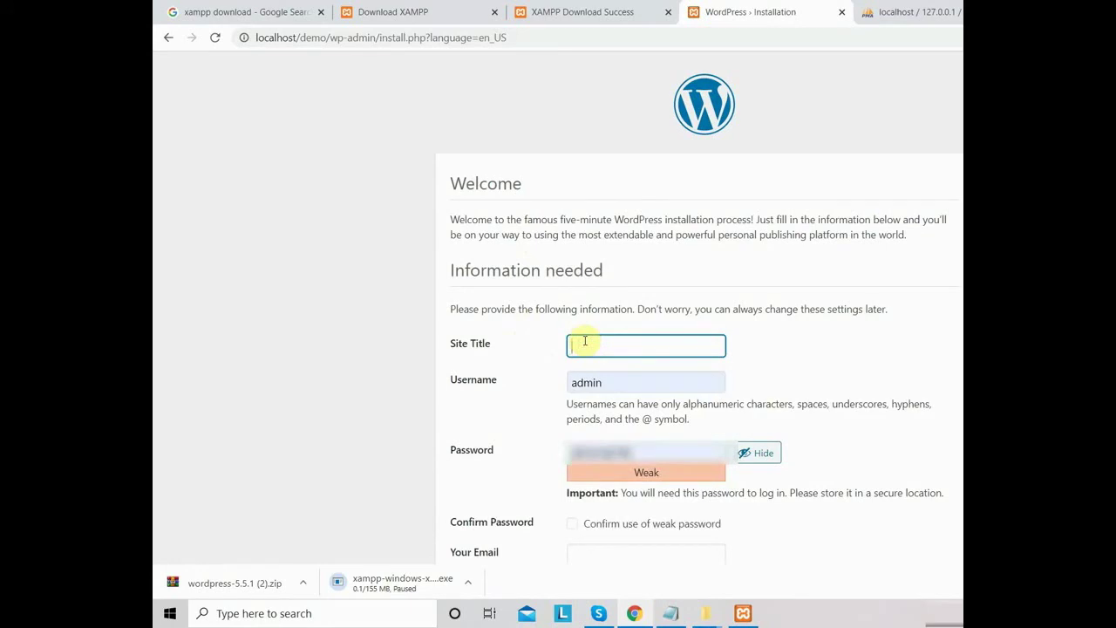
{"action": "type", "text": "My first "}
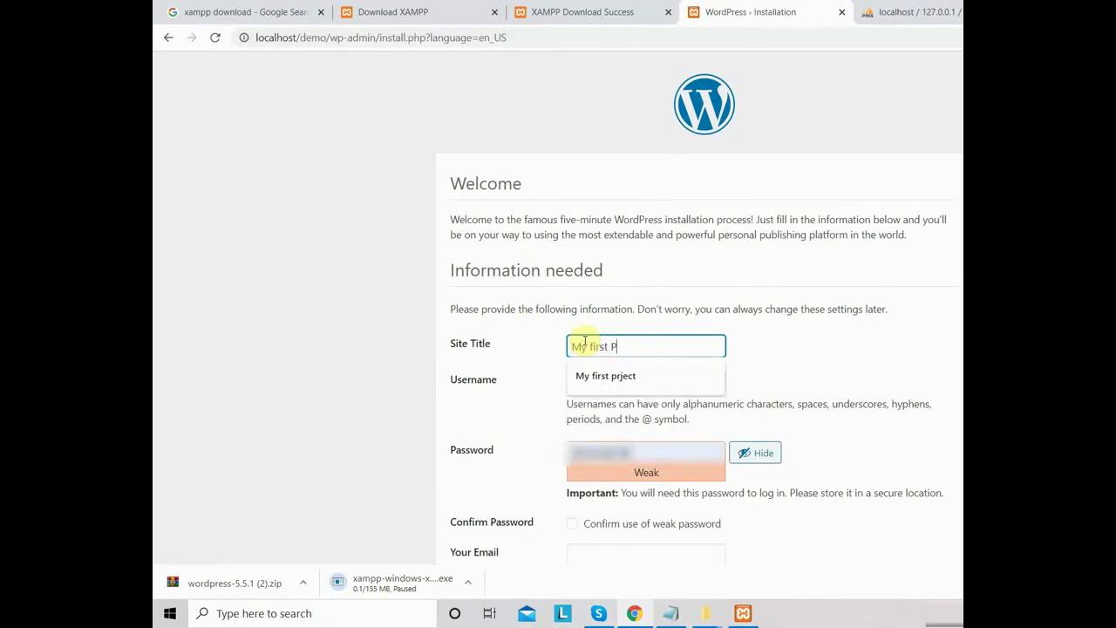
{"action": "type", "text": "Project"}
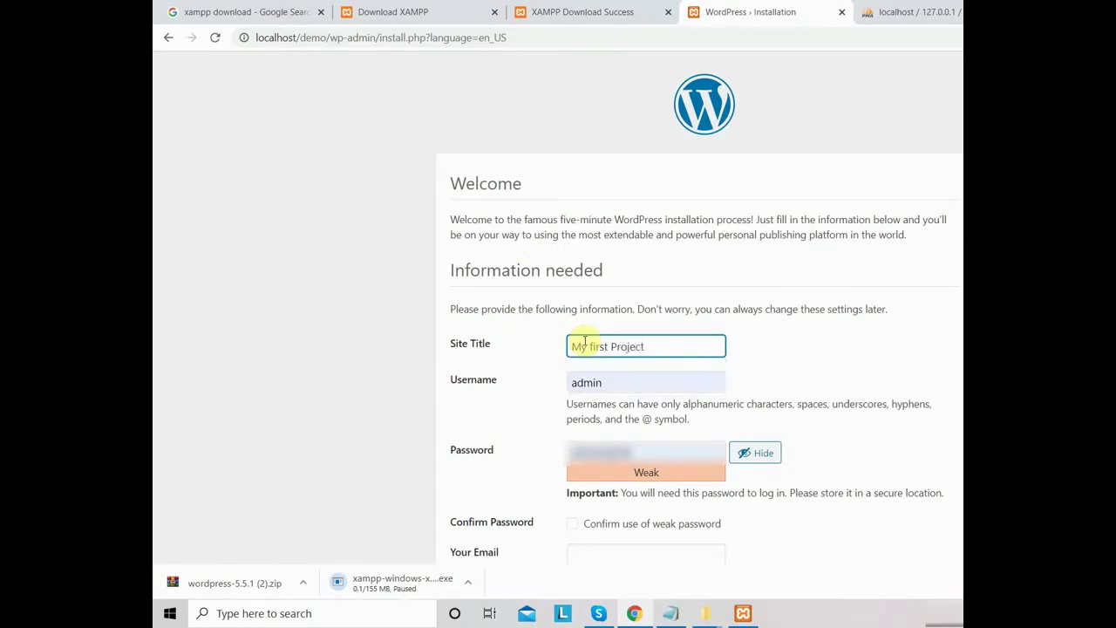
{"action": "left_click", "coordinate": [591, 347]}
{"action": "key", "text": "Delete"}
{"action": "type", "text": "F"}
{"action": "left_click", "coordinate": [812, 367]}
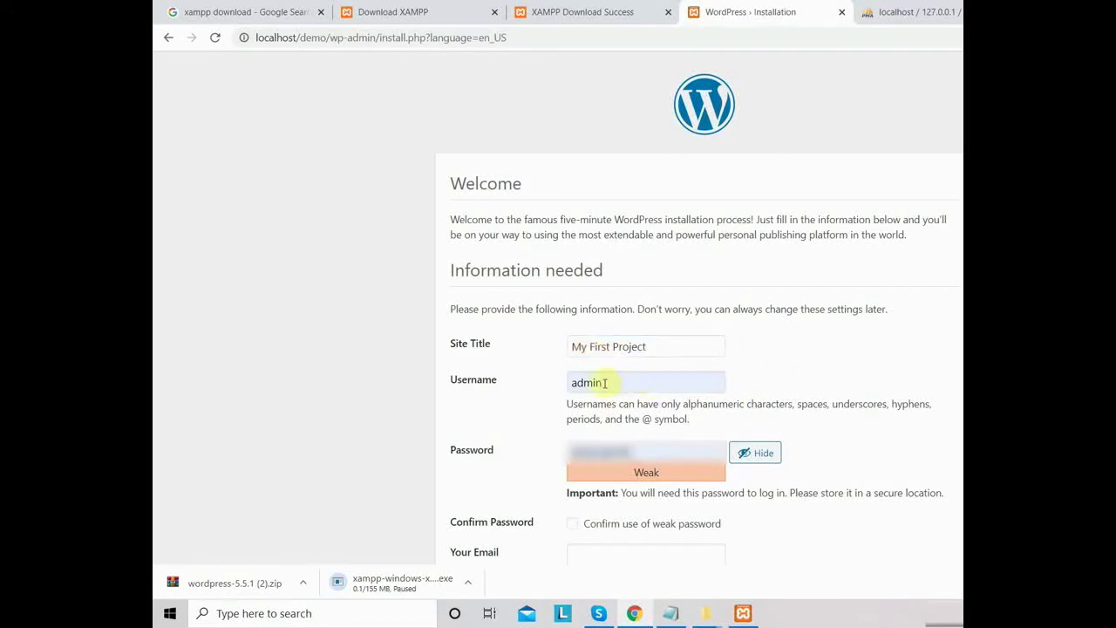
- Replace the suggested password, confirm the weak password, autofill the e-mail, and install WordPress
{"action": "left_click", "coordinate": [623, 452]}
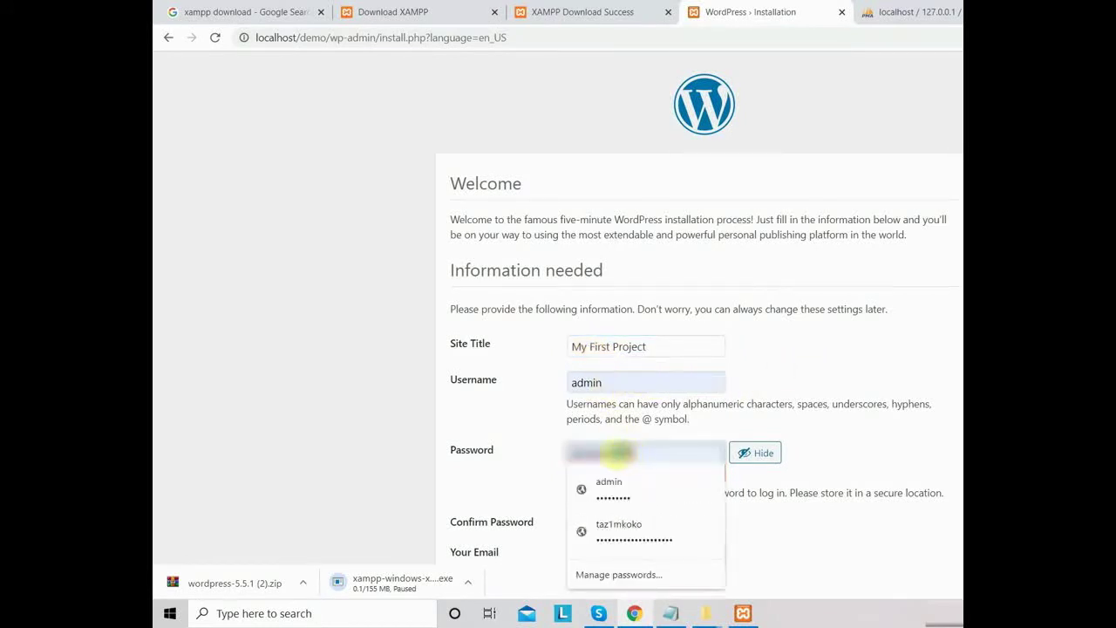
{"action": "double_click", "coordinate": [643, 447]}
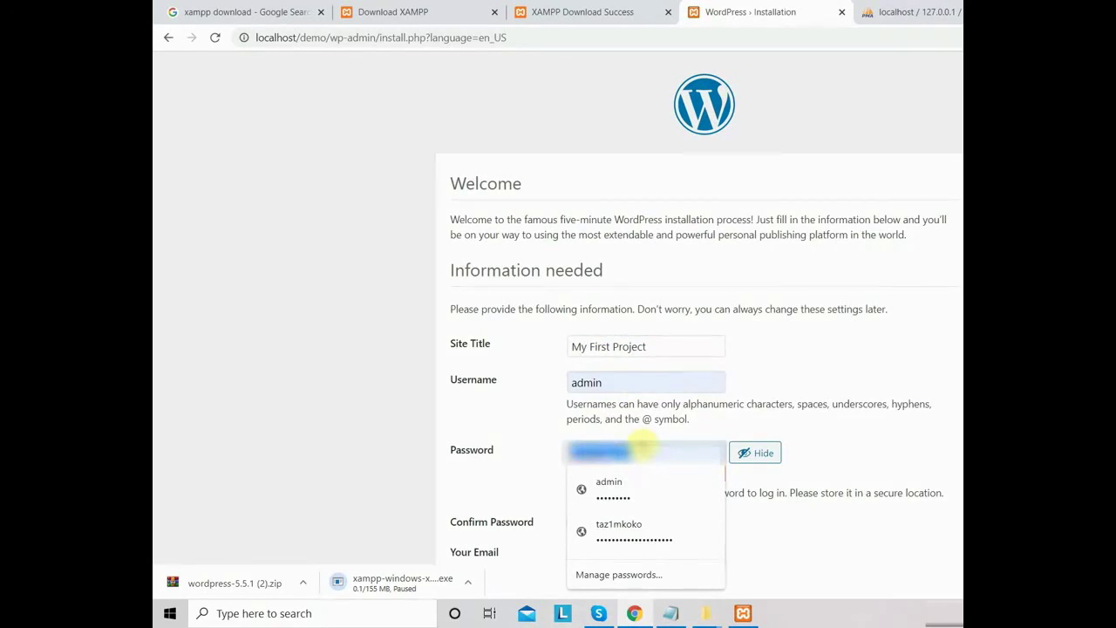
{"action": "type", "text": "admin"}
{"action": "scroll", "coordinate": [845, 484], "scroll_direction": "down", "scroll_amount": 1}
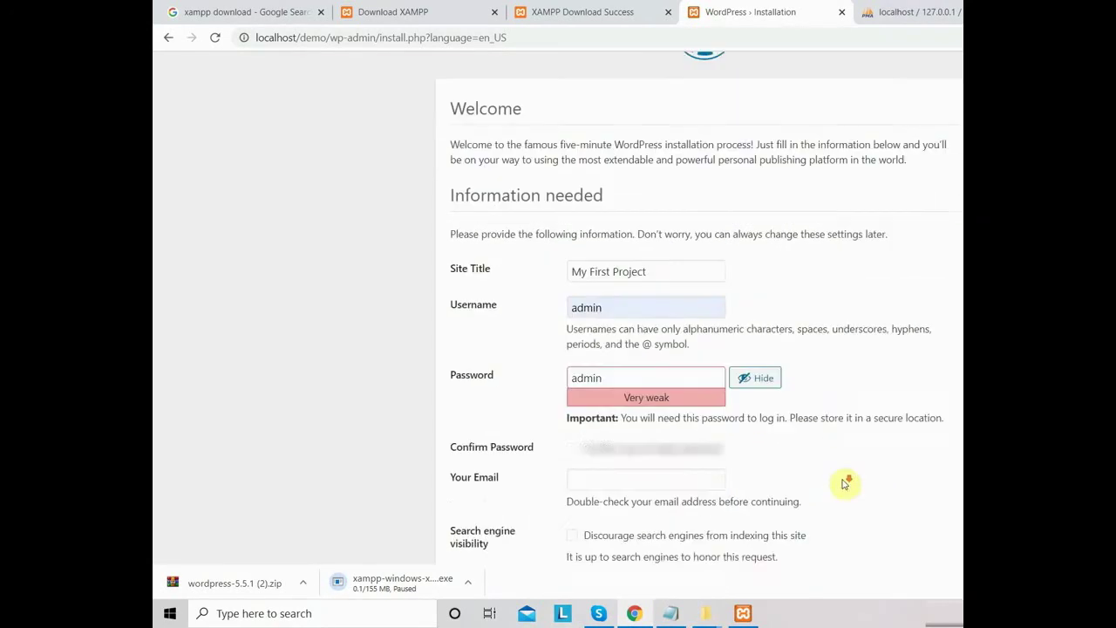
{"action": "scroll", "coordinate": [844, 484], "scroll_direction": "down", "scroll_amount": 1}
{"action": "left_click", "coordinate": [573, 378]}
{"action": "left_click", "coordinate": [588, 406]}
{"action": "left_click", "coordinate": [608, 441]}
{"action": "scroll", "coordinate": [532, 436], "scroll_direction": "down", "scroll_amount": 1}
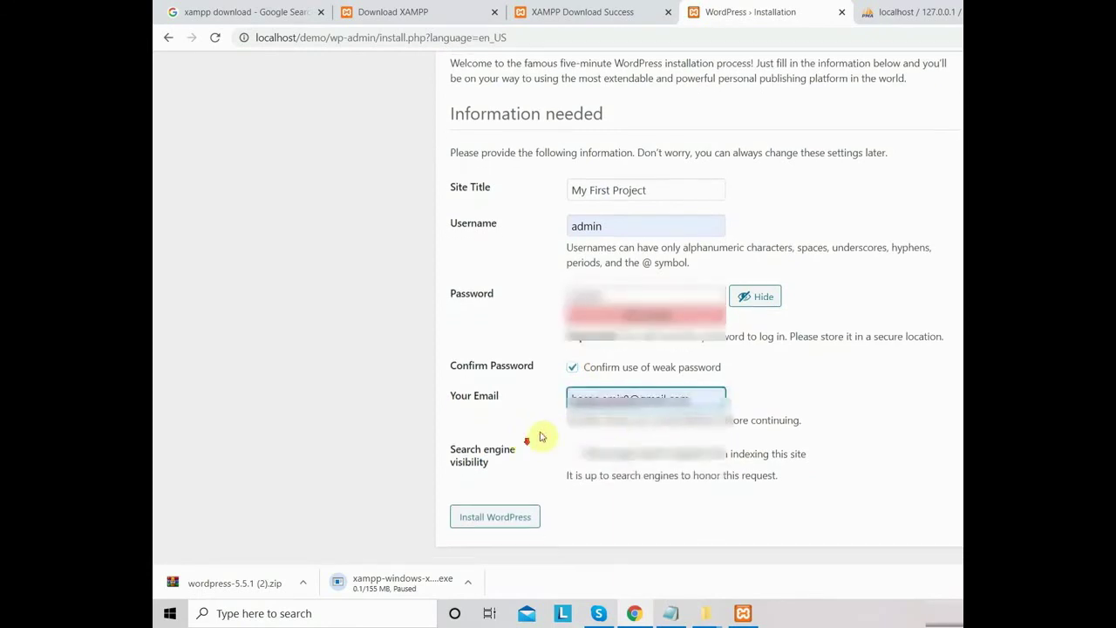
{"action": "left_click", "coordinate": [511, 519]}
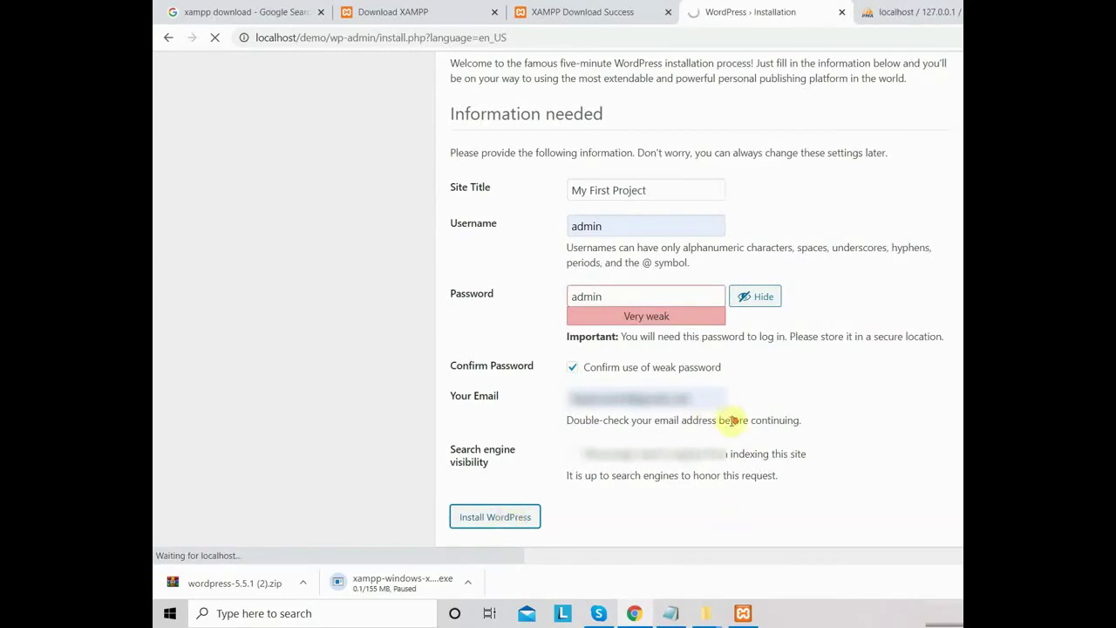
{"action": "scroll", "coordinate": [737, 429], "scroll_direction": "up", "scroll_amount": 2}
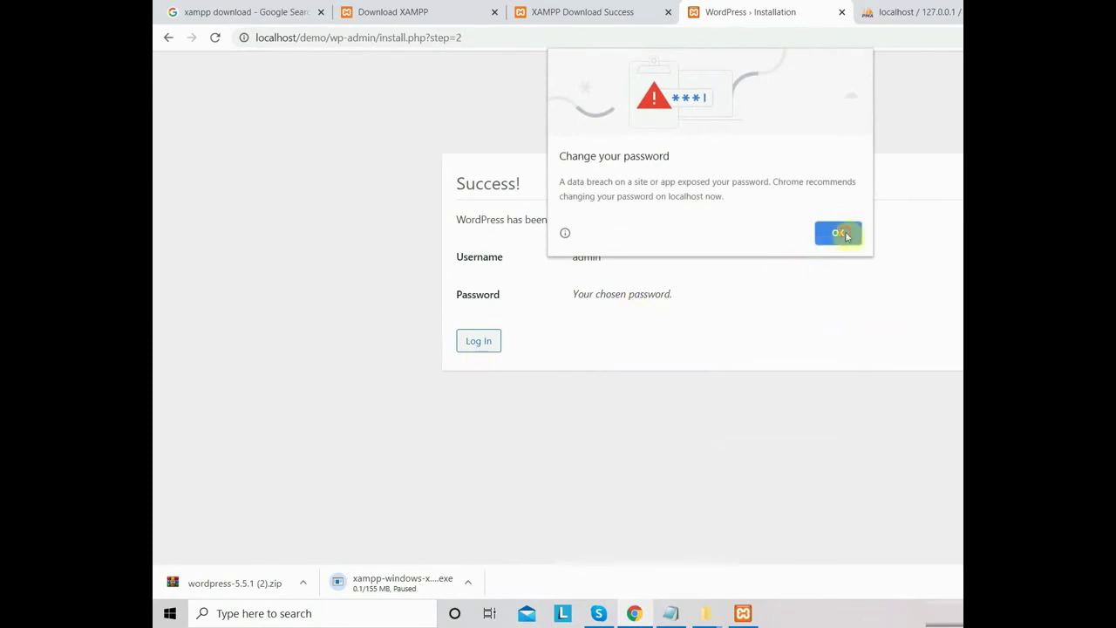
- Dismiss Chrome's warnings and log in to the new site as admin
{"action": "left_click", "coordinate": [844, 237]}
{"action": "left_click", "coordinate": [956, 273]}
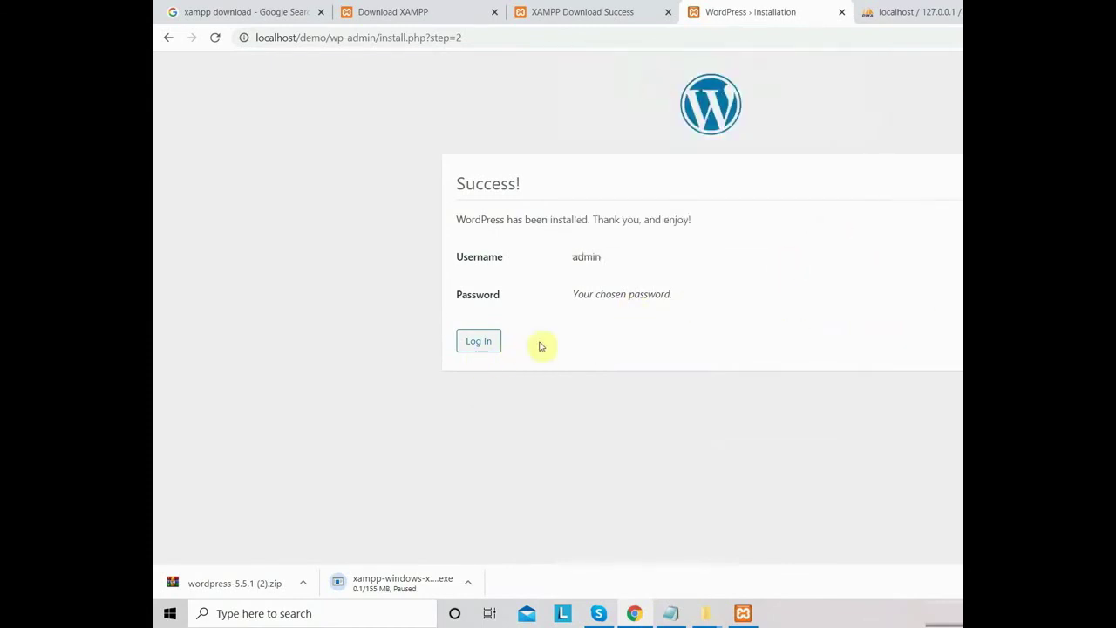
{"action": "left_click", "coordinate": [480, 342]}
{"action": "left_click", "coordinate": [640, 330]}
{"action": "key", "text": "ctrl+a"}
{"action": "type", "text": "ad"}
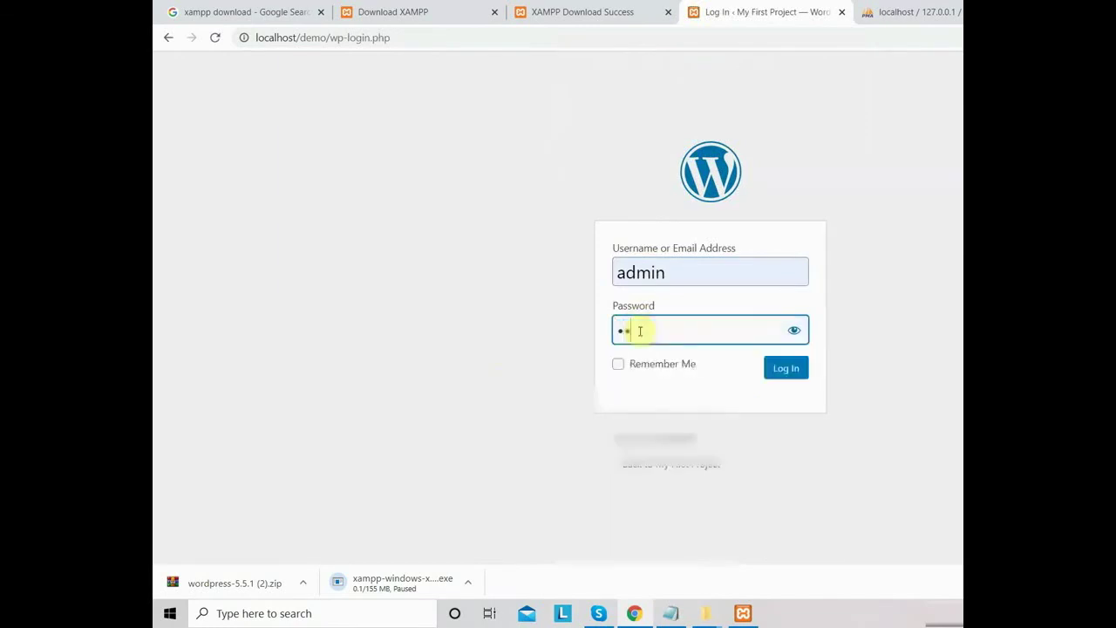
{"action": "type", "text": "min"}
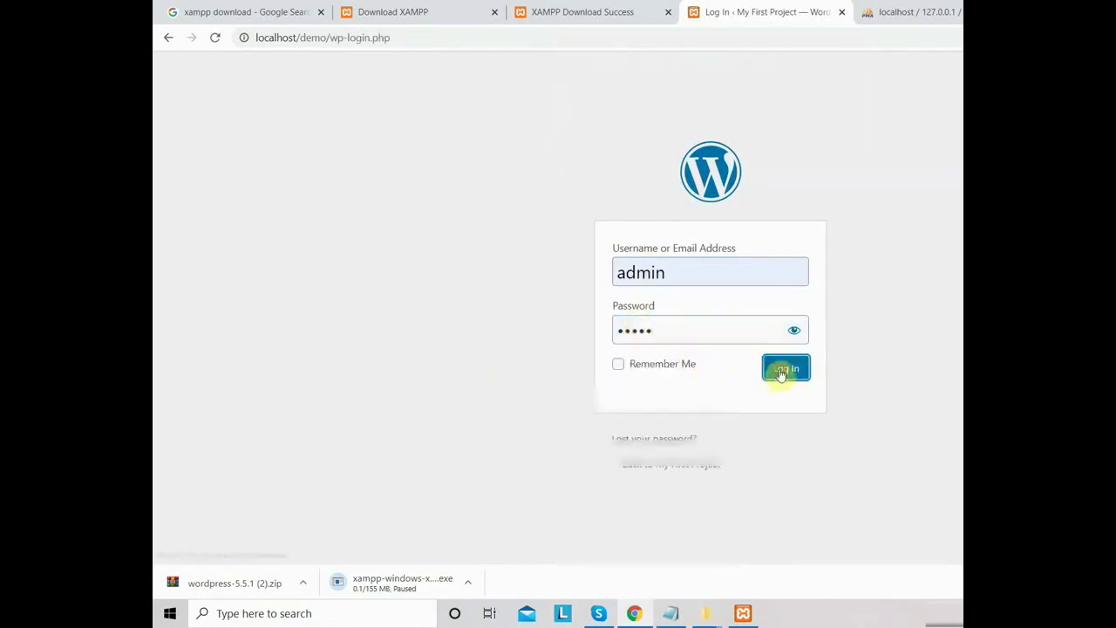
{"action": "left_click", "coordinate": [782, 372]}
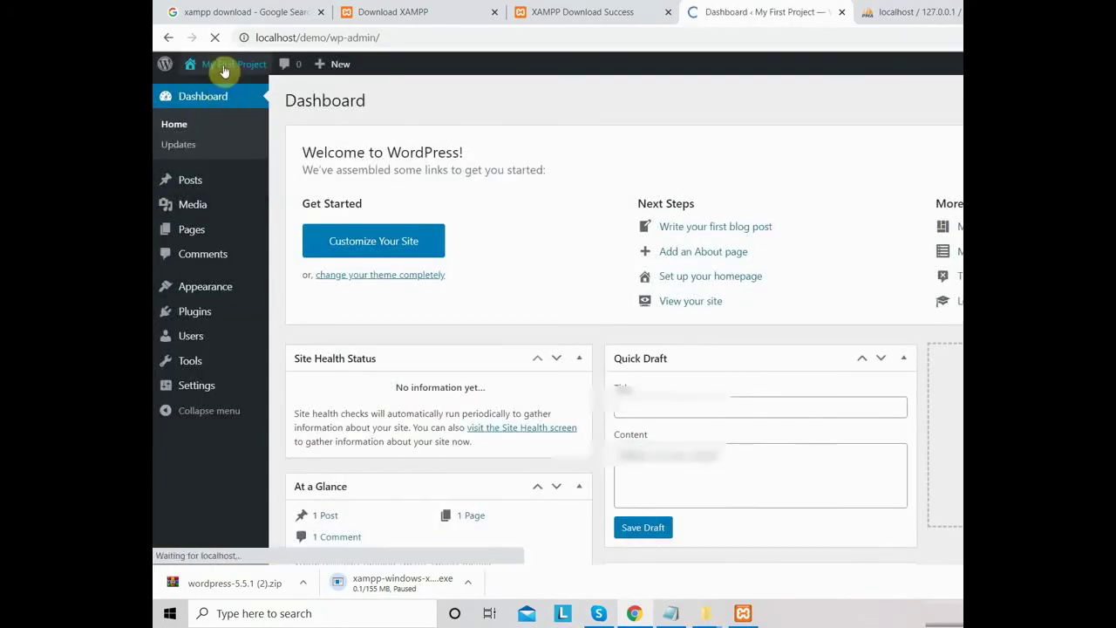
- Open the My First Project front page with its Hello world! post in a new tab
{"action": "mouse_move", "coordinate": [225, 70]}
{"action": "right_click", "coordinate": [227, 89]}
{"action": "left_click", "coordinate": [253, 94]}
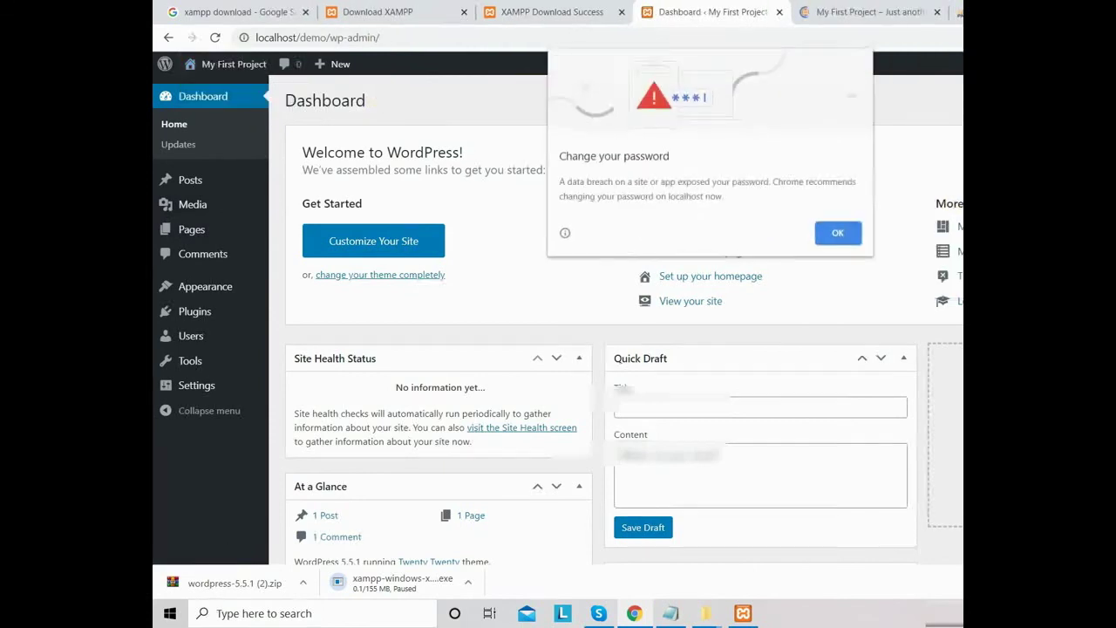
{"action": "left_click", "coordinate": [838, 232]}
{"action": "left_click", "coordinate": [846, 14]}
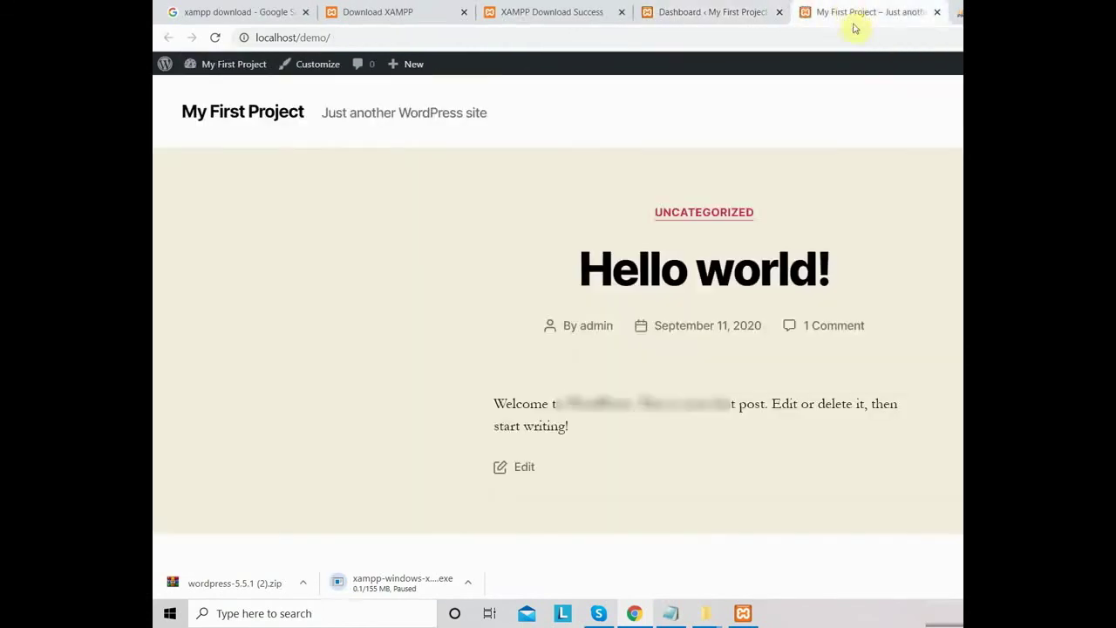
{"action": "scroll", "coordinate": [526, 259], "scroll_direction": "down", "scroll_amount": 5}
{"action": "scroll", "coordinate": [546, 305], "scroll_direction": "down", "scroll_amount": 2}
{"action": "scroll", "coordinate": [542, 307], "scroll_direction": "up", "scroll_amount": 10}
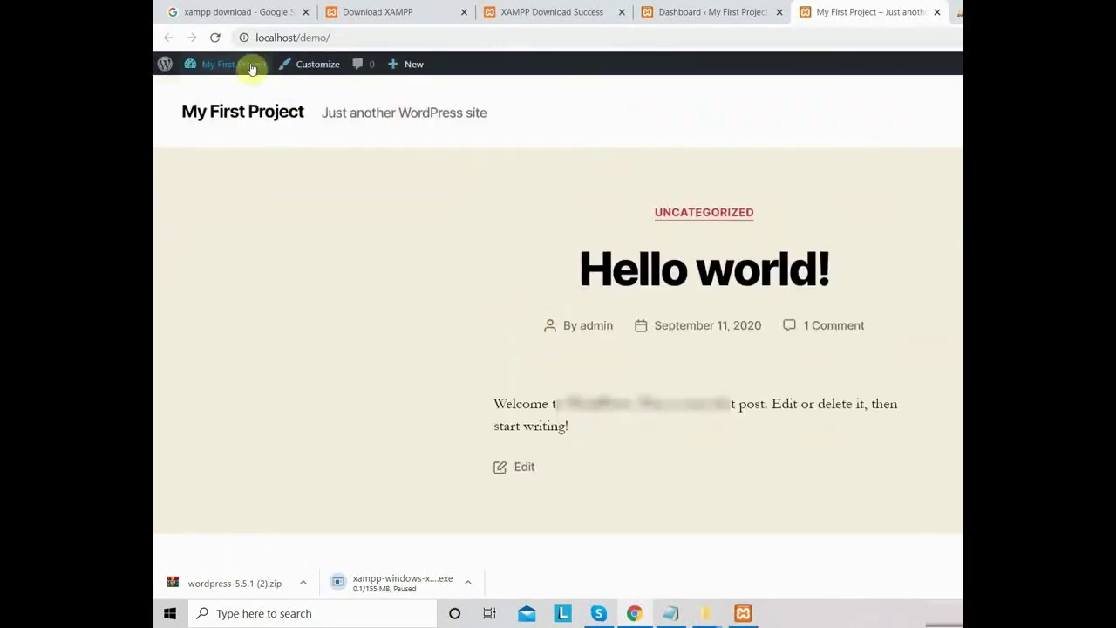
- Log out and go to localhost/demo/wp-admin
{"action": "left_click", "coordinate": [316, 63]}
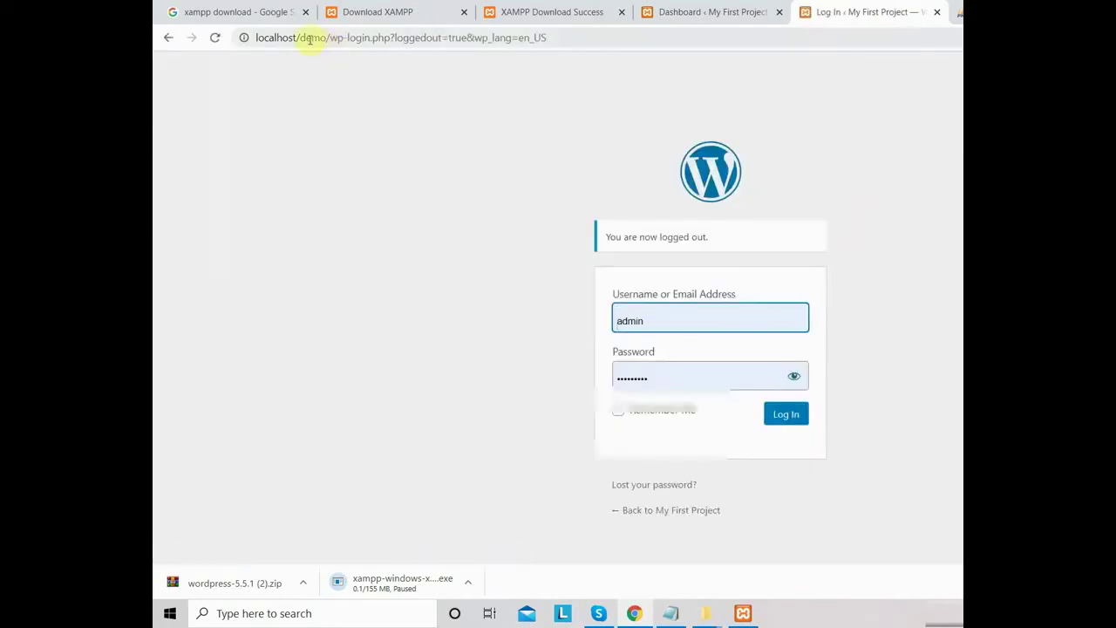
{"action": "left_click_drag", "start_coordinate": [324, 37], "coordinate": [587, 46]}
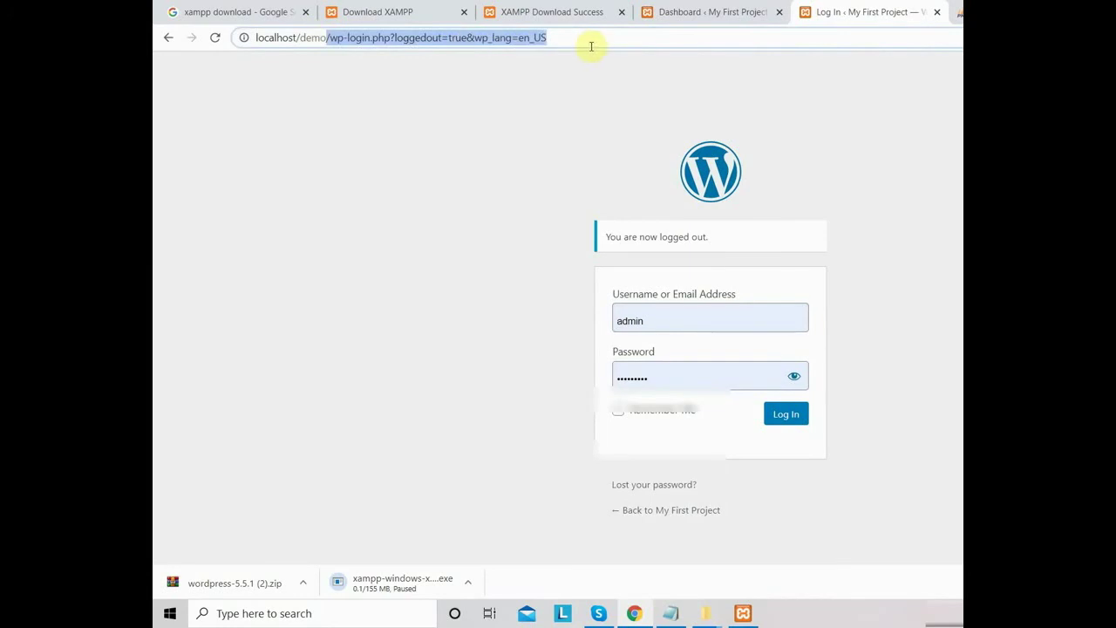
{"action": "key", "text": "BackSpace"}
{"action": "key", "text": "Return"}
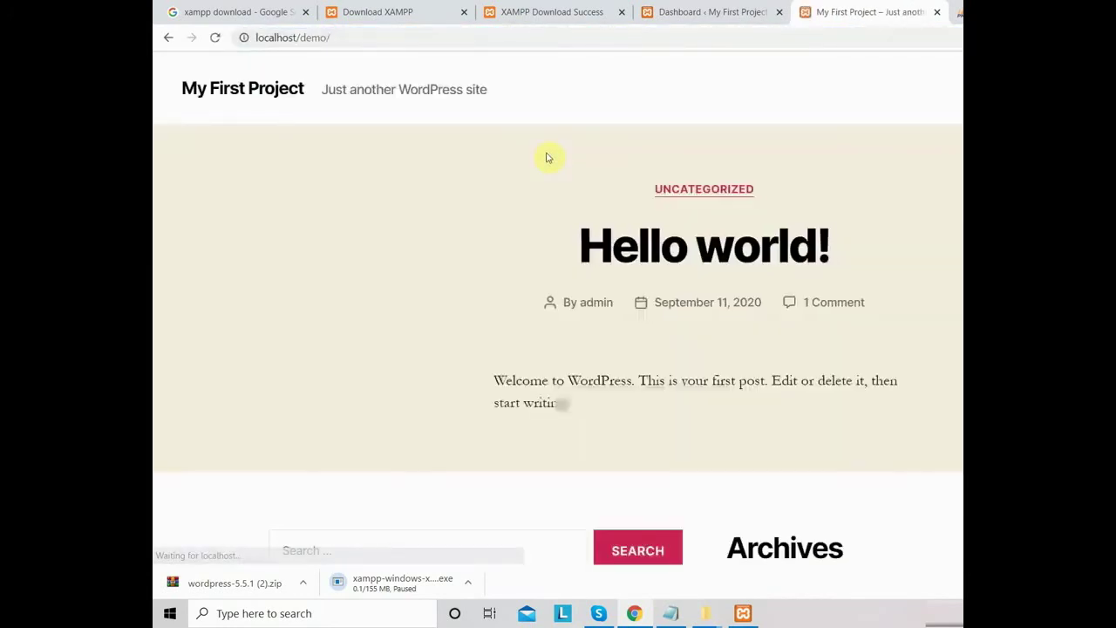
{"action": "left_click", "coordinate": [406, 35]}
{"action": "left_click", "coordinate": [405, 35]}
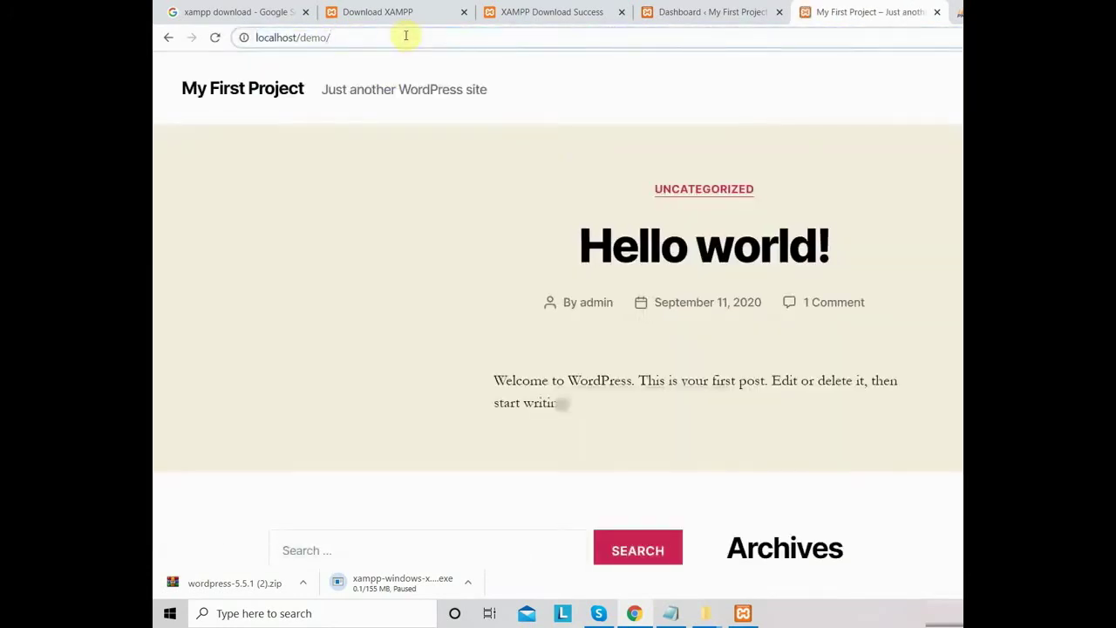
{"action": "type", "text": "wp-adm"}
{"action": "key", "text": "BackSpace"}
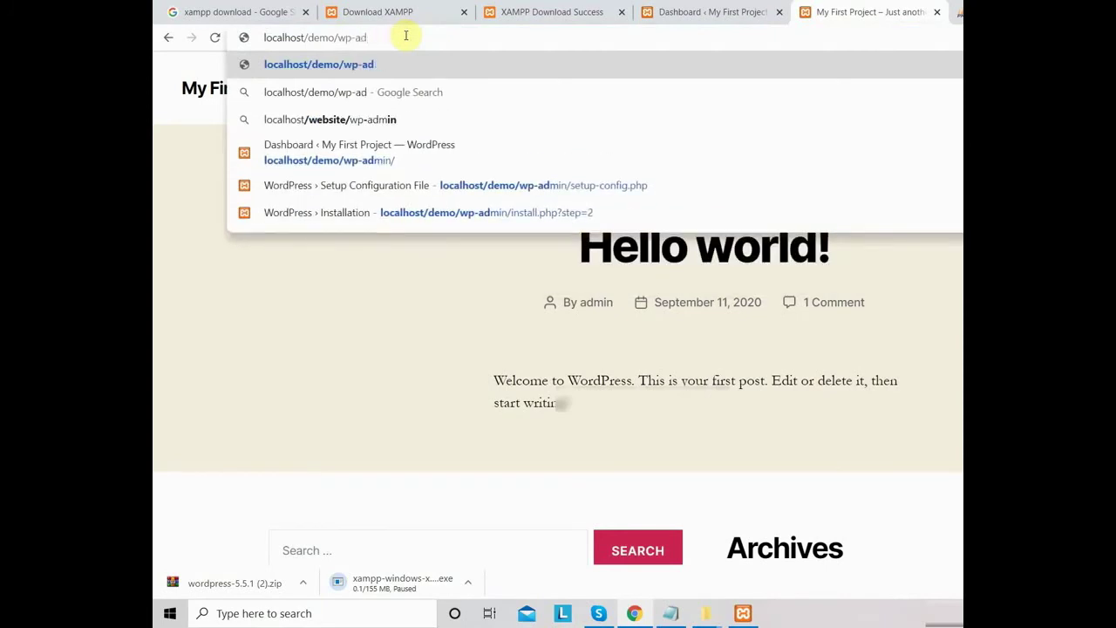
{"action": "type", "text": "min"}
{"action": "key", "text": "Return"}
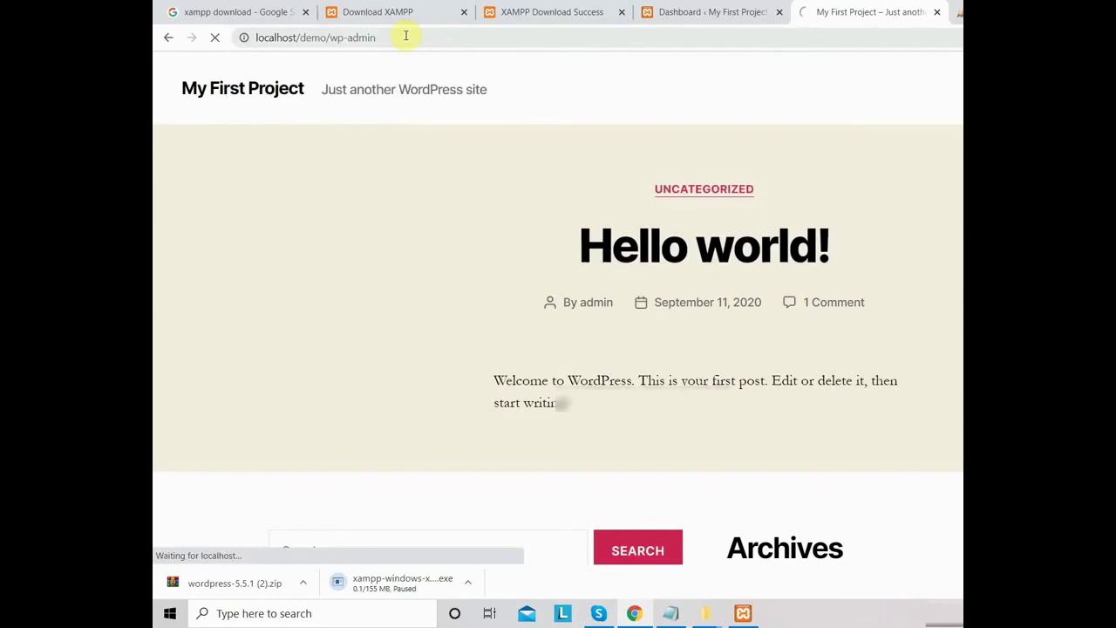
- Log back in as admin by retyping the password to reach the Dashboard
{"action": "double_click", "coordinate": [644, 332]}
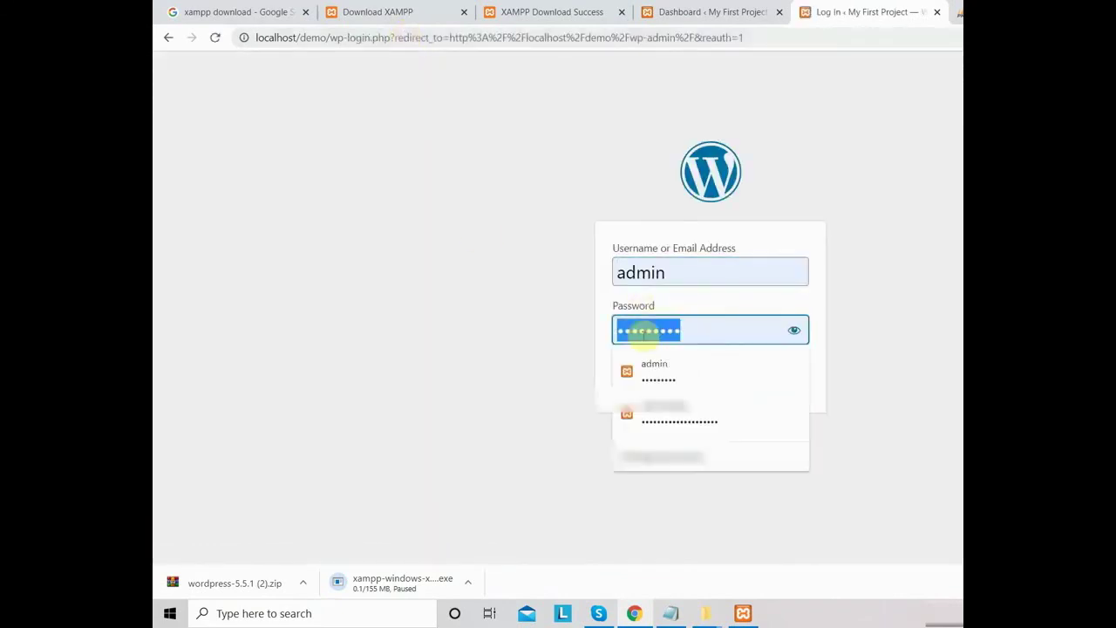
{"action": "type", "text": "admin"}
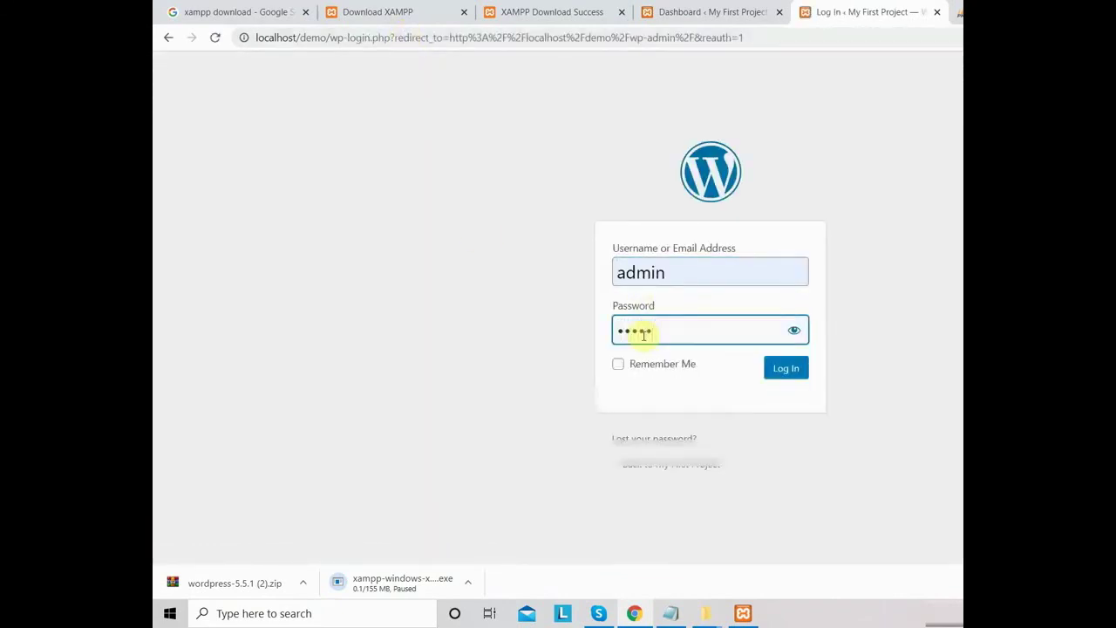
{"action": "left_click", "coordinate": [779, 367]}
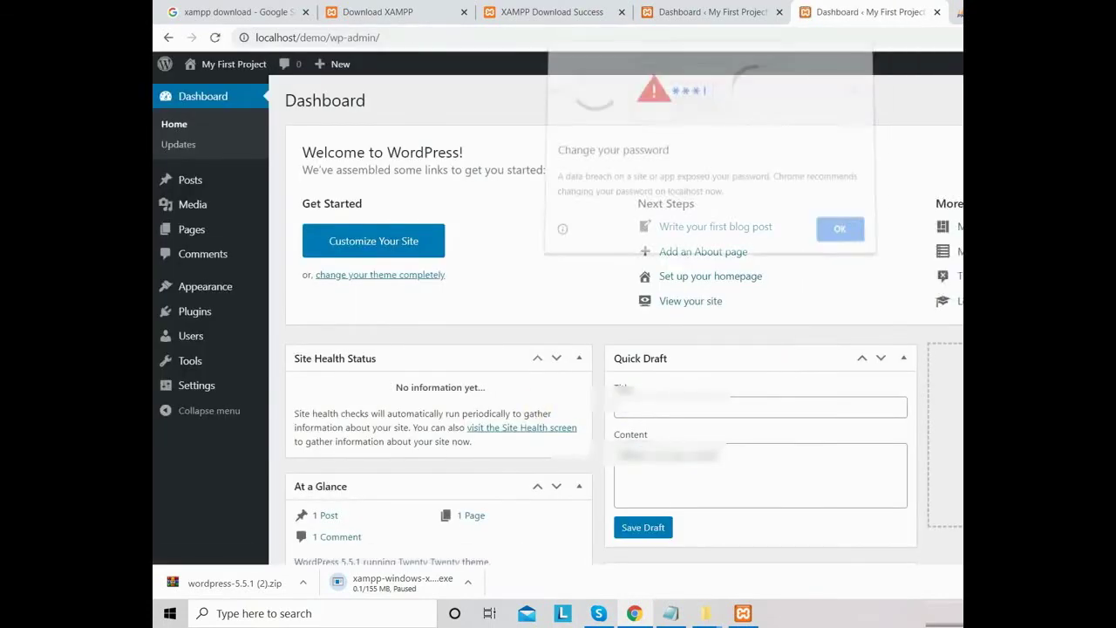
{"action": "left_click", "coordinate": [839, 232]}
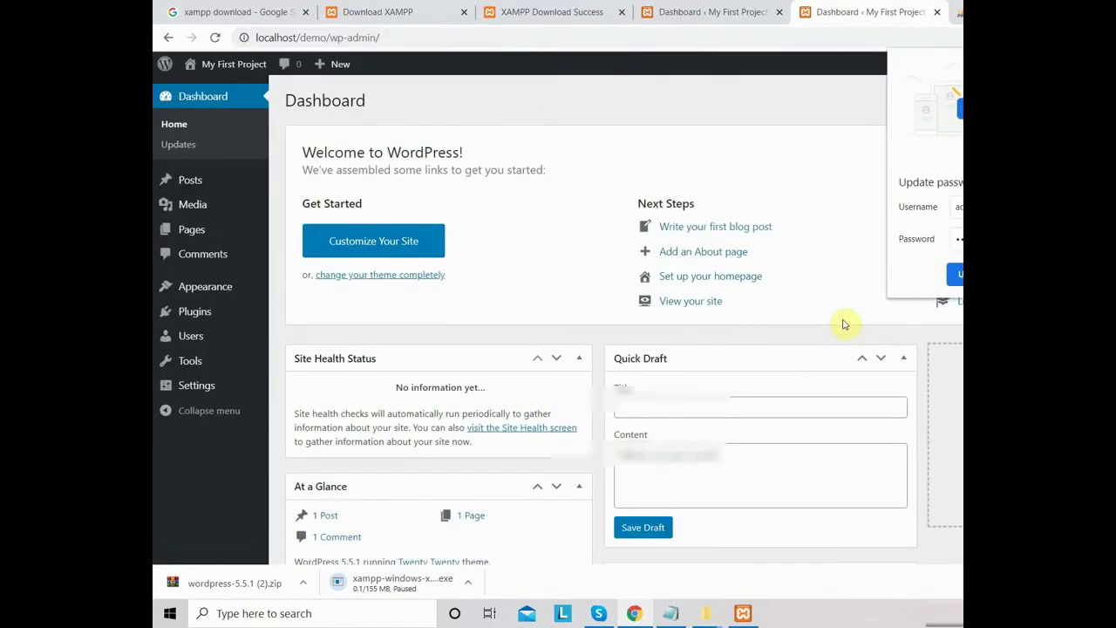
{"action": "key", "text": "ctrl+shift+j"}
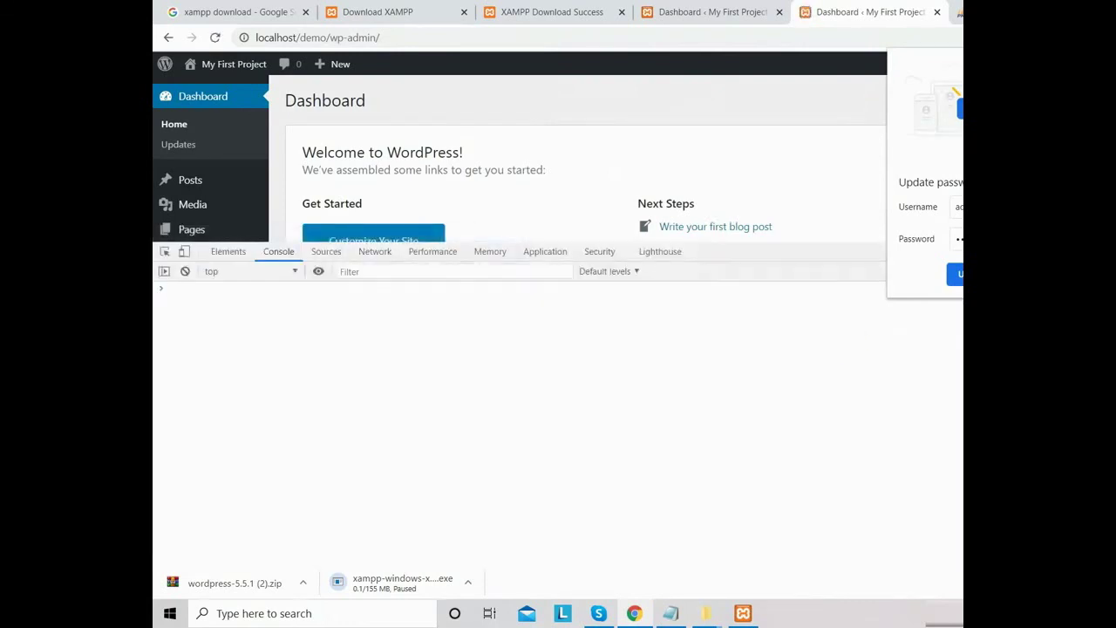
{"action": "key", "text": "ctrl+shift+j"}
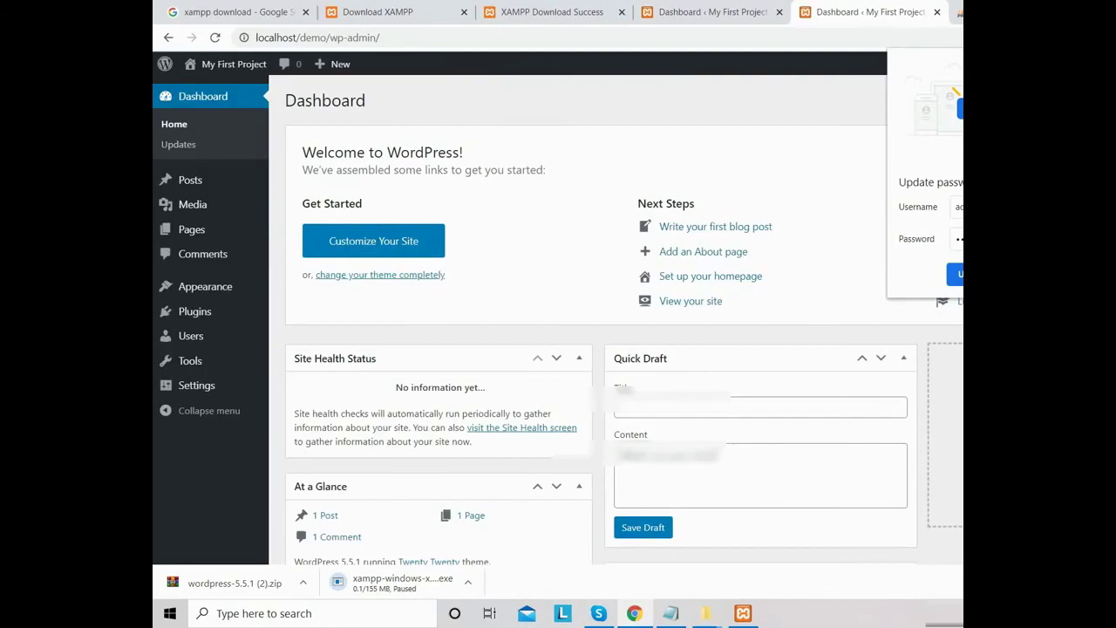